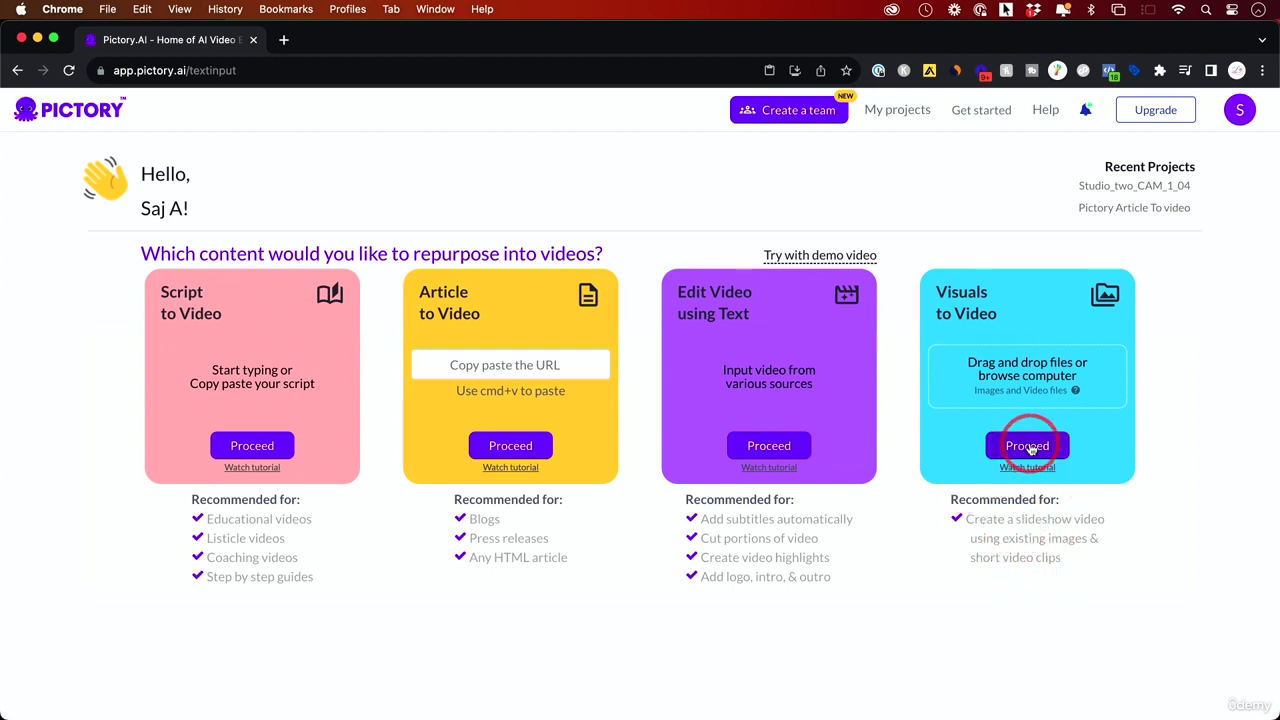
# - Browse for files for a new Visuals to Video project and preview the Midjourney, ChatGPT prompts and RunwayML course thumbnails
pyautogui.click(1028, 446)
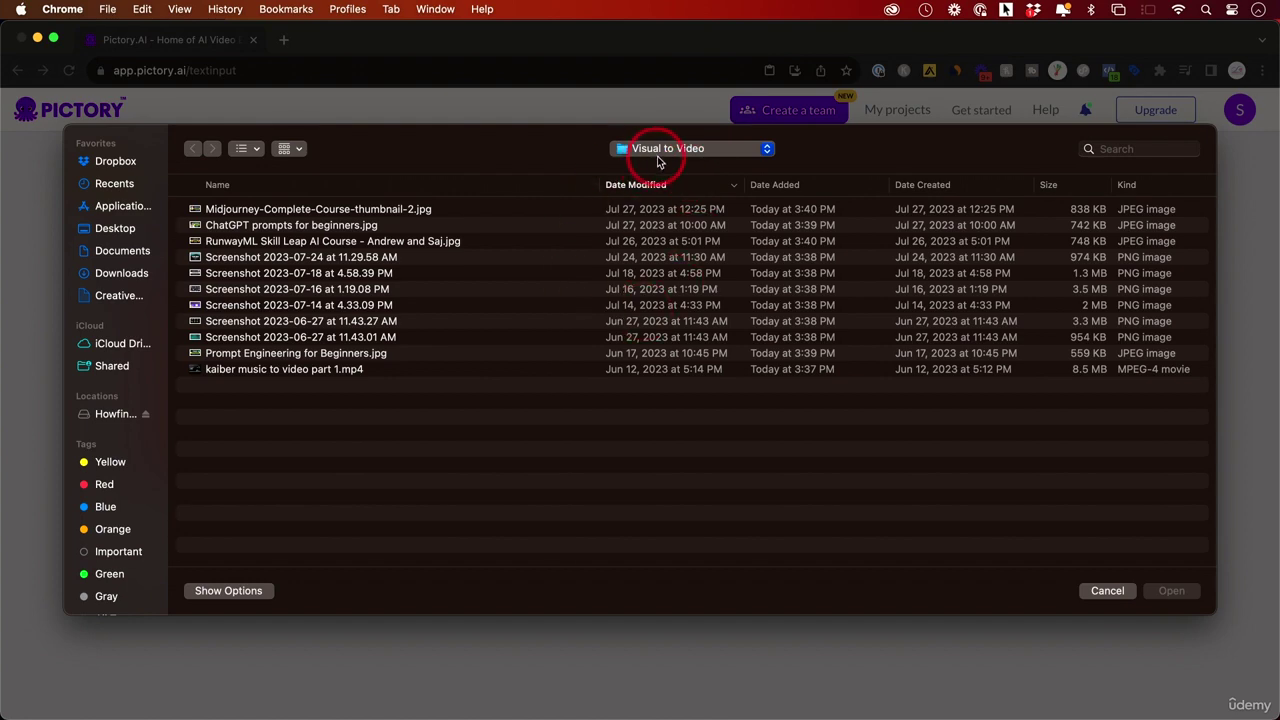
pyautogui.click(375, 211)
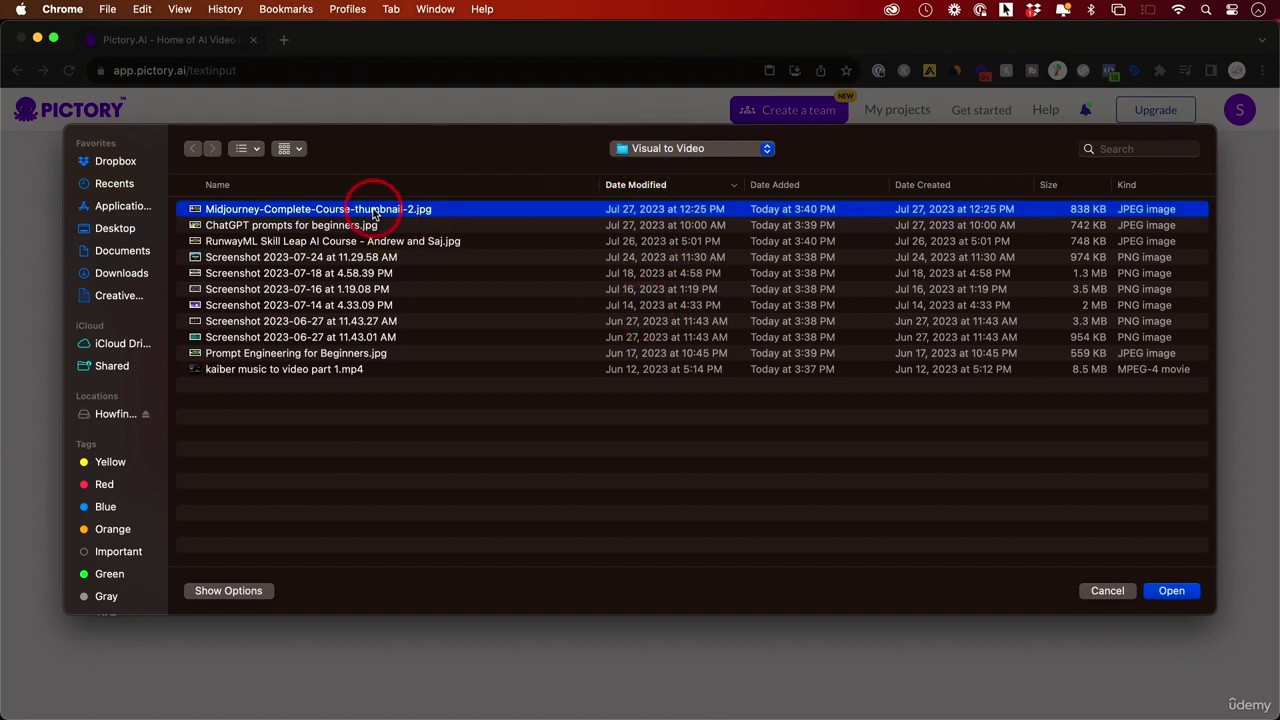
pyautogui.press('space')
pyautogui.press('Down')
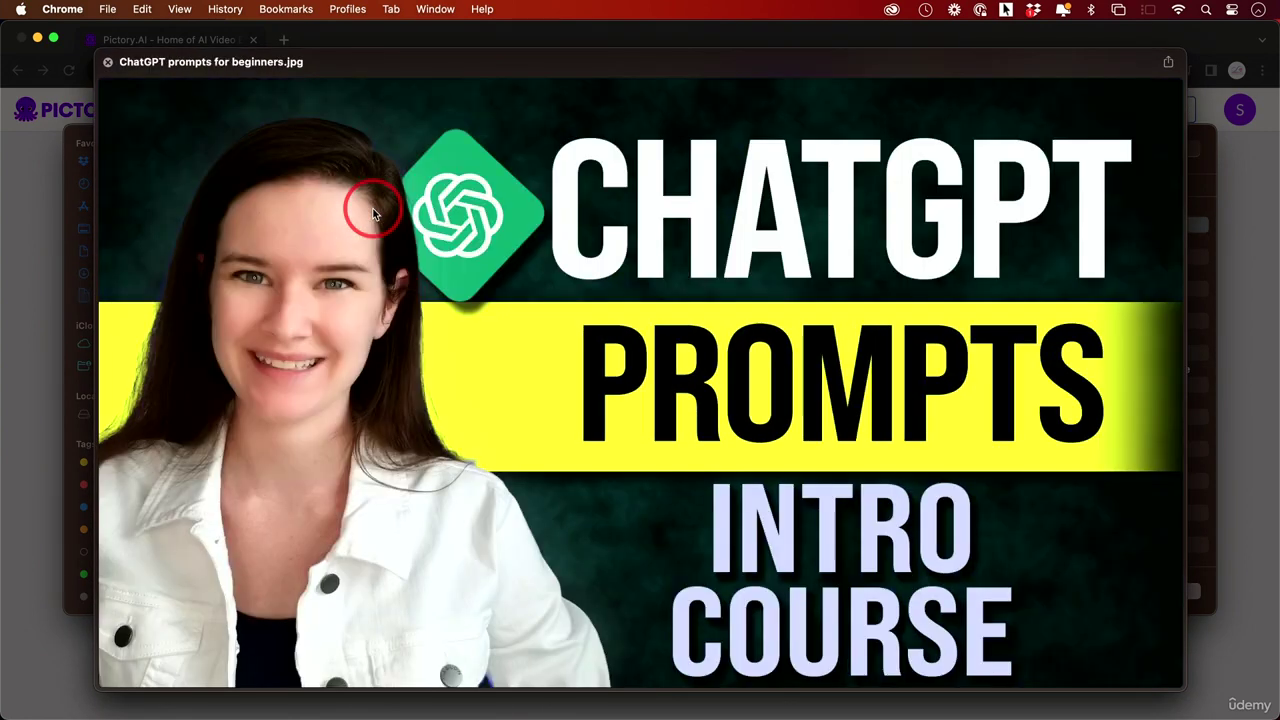
pyautogui.press('Down')
pyautogui.press('Down')
pyautogui.press('Up')
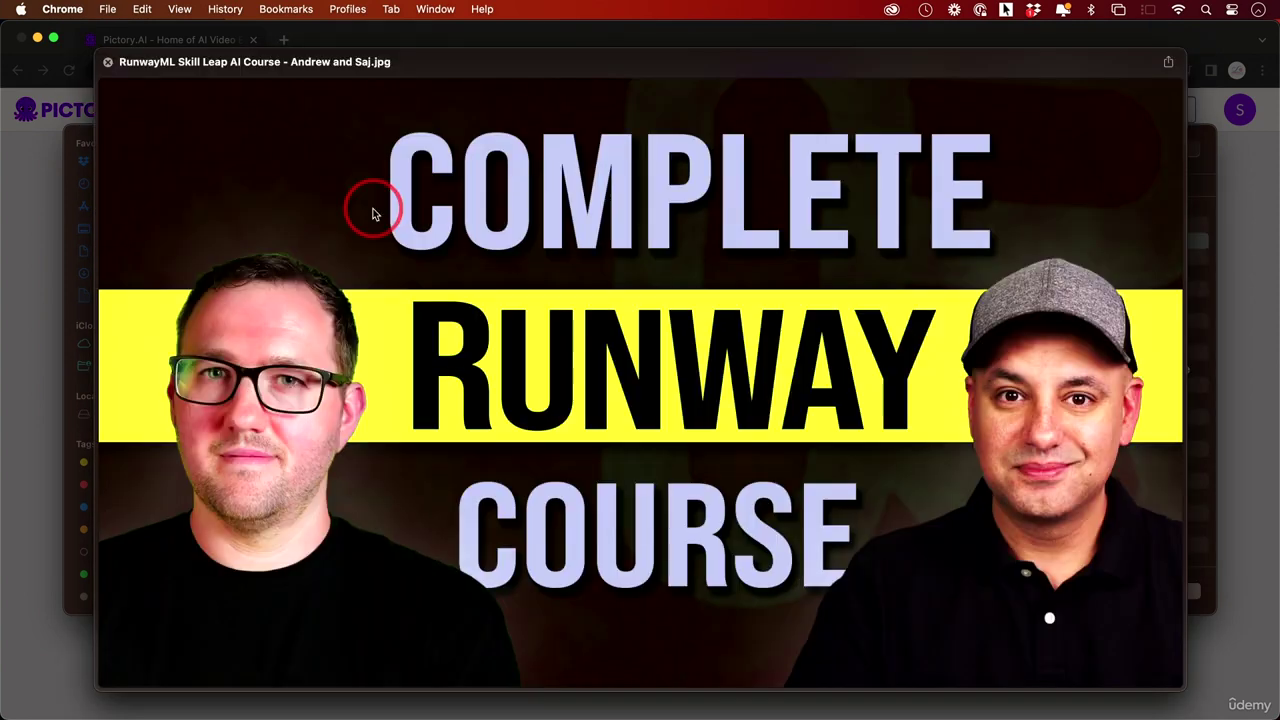
pyautogui.press('Up')
pyautogui.press('Up')
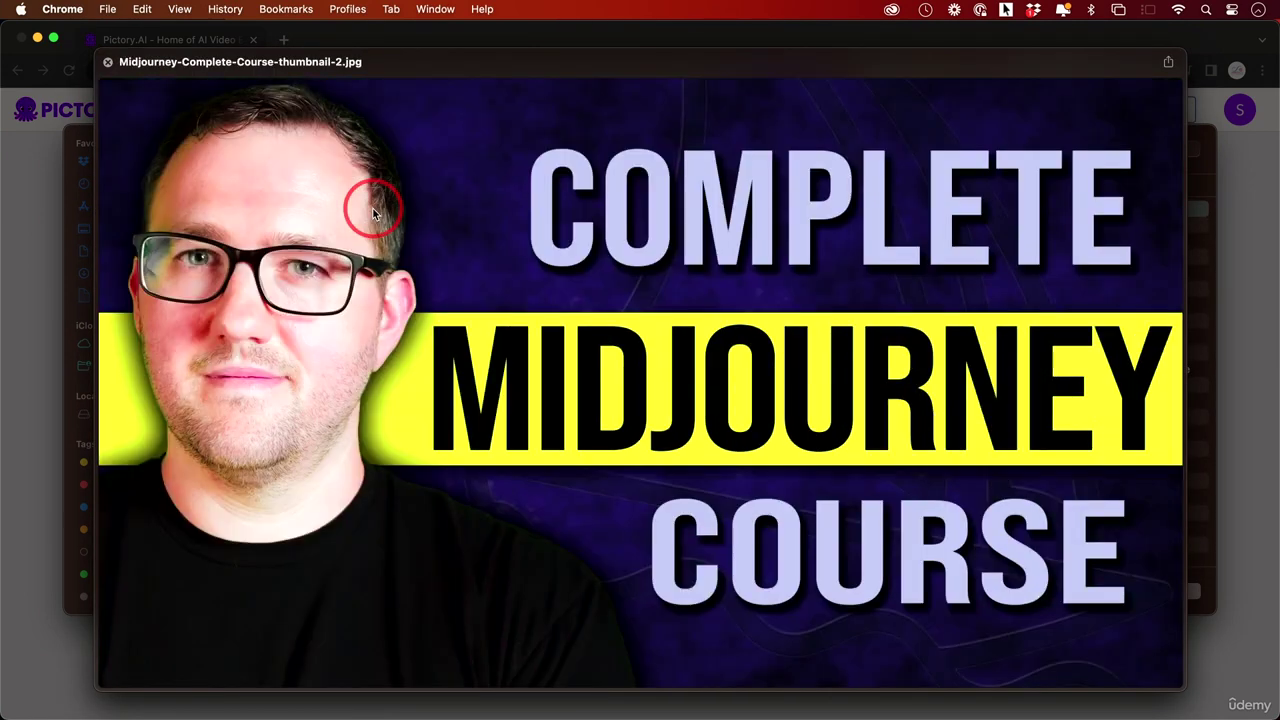
pyautogui.press('space')
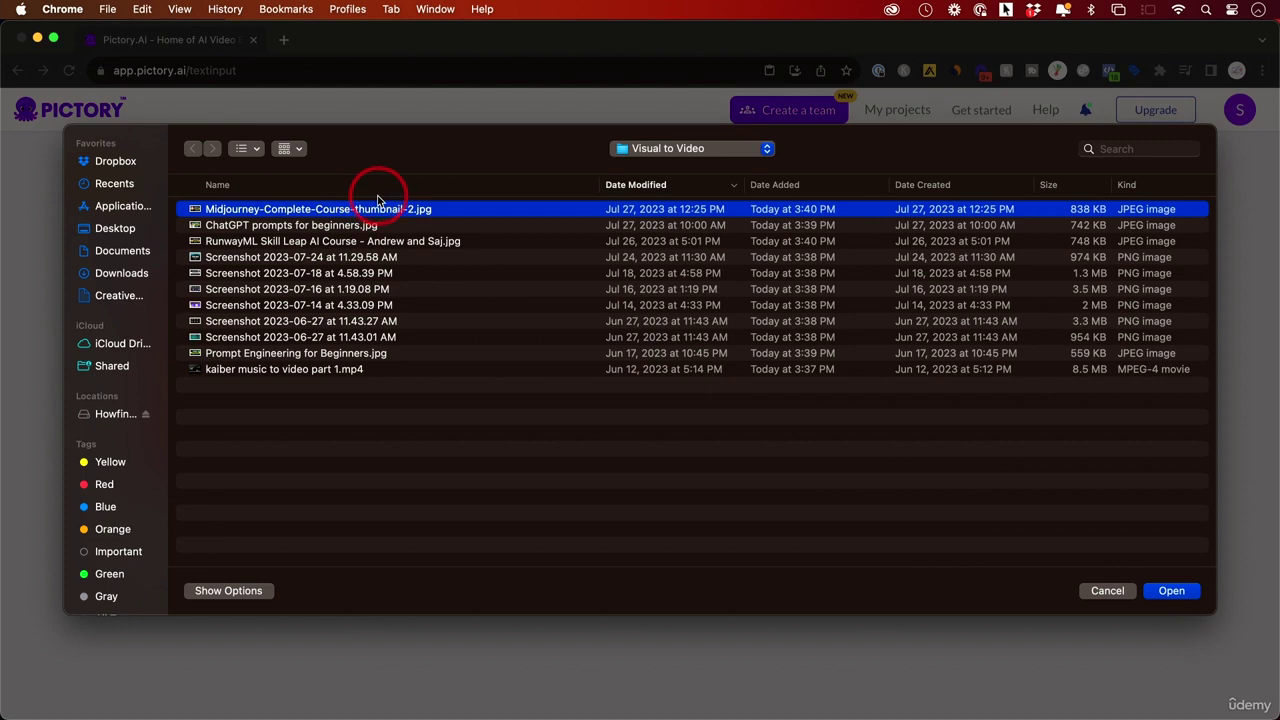
# - Preview the video file "kaiber music to video part 1.mp4" in the Visual to Video folder
pyautogui.click(401, 271)
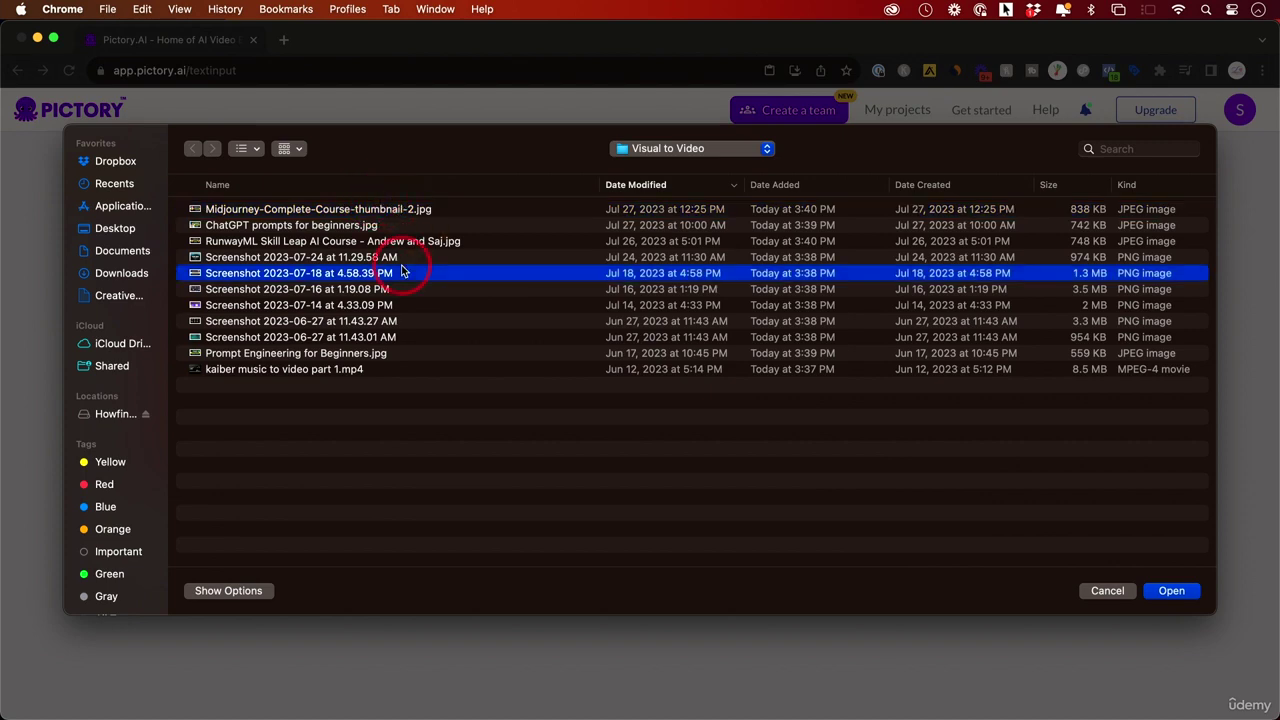
pyautogui.click(362, 370)
pyautogui.press('space')
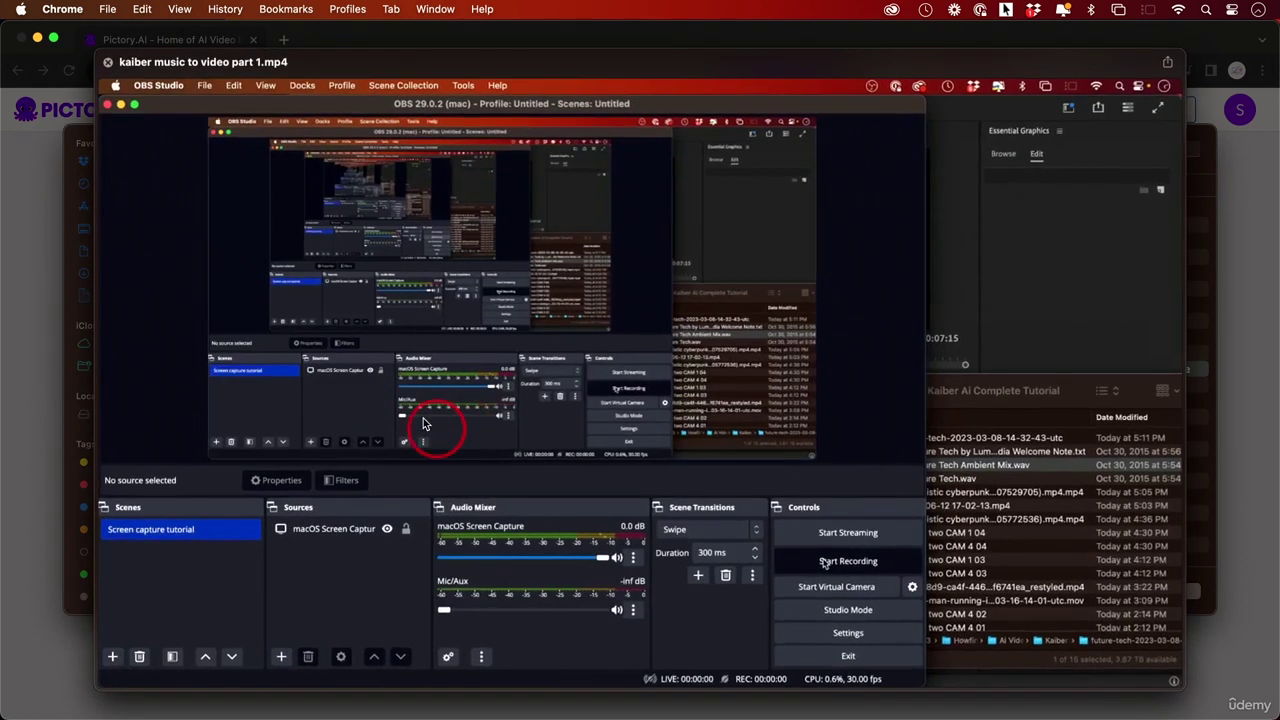
pyautogui.moveTo(255, 675); pyautogui.dragTo(423, 662)
pyautogui.press('space')
# - Select all files from Midjourney-Complete-Course-thumbnail-2.jpg through kaiber music to video part 1.mp4, upload them and review the upload list
pyautogui.click(356, 211)
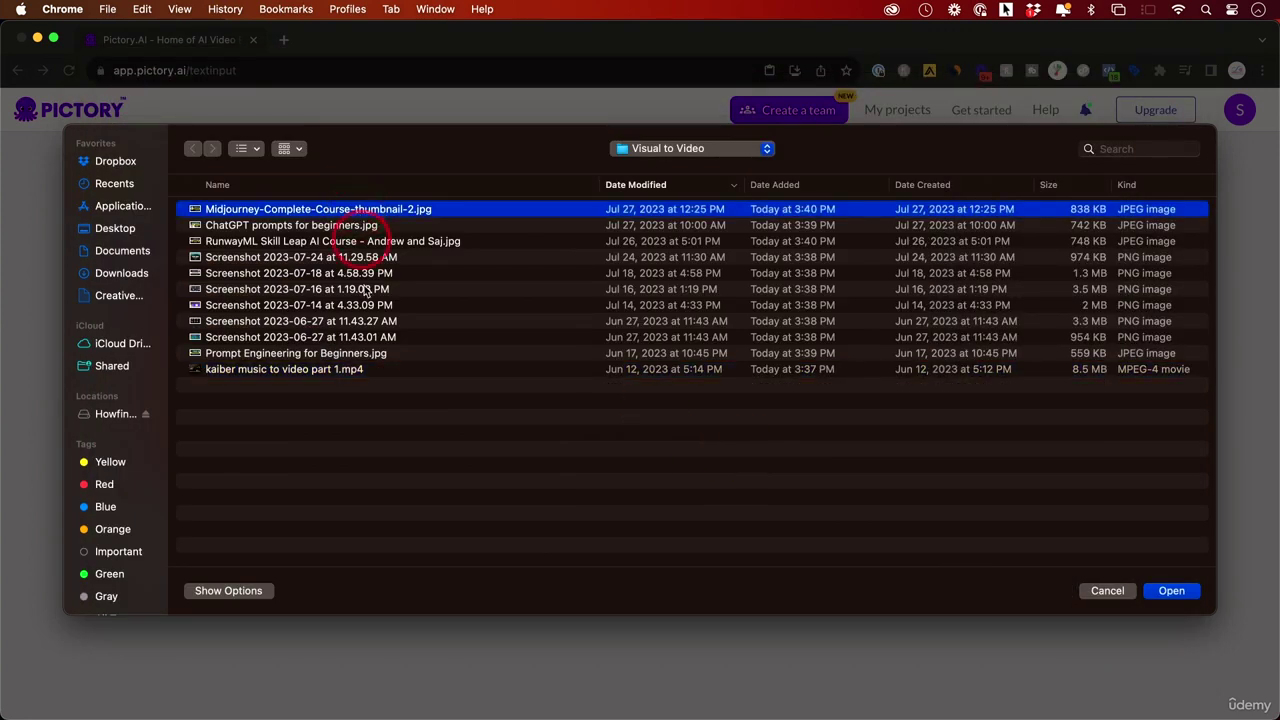
pyautogui.keyDown('shift'); pyautogui.click(383, 372); pyautogui.keyUp('shift')
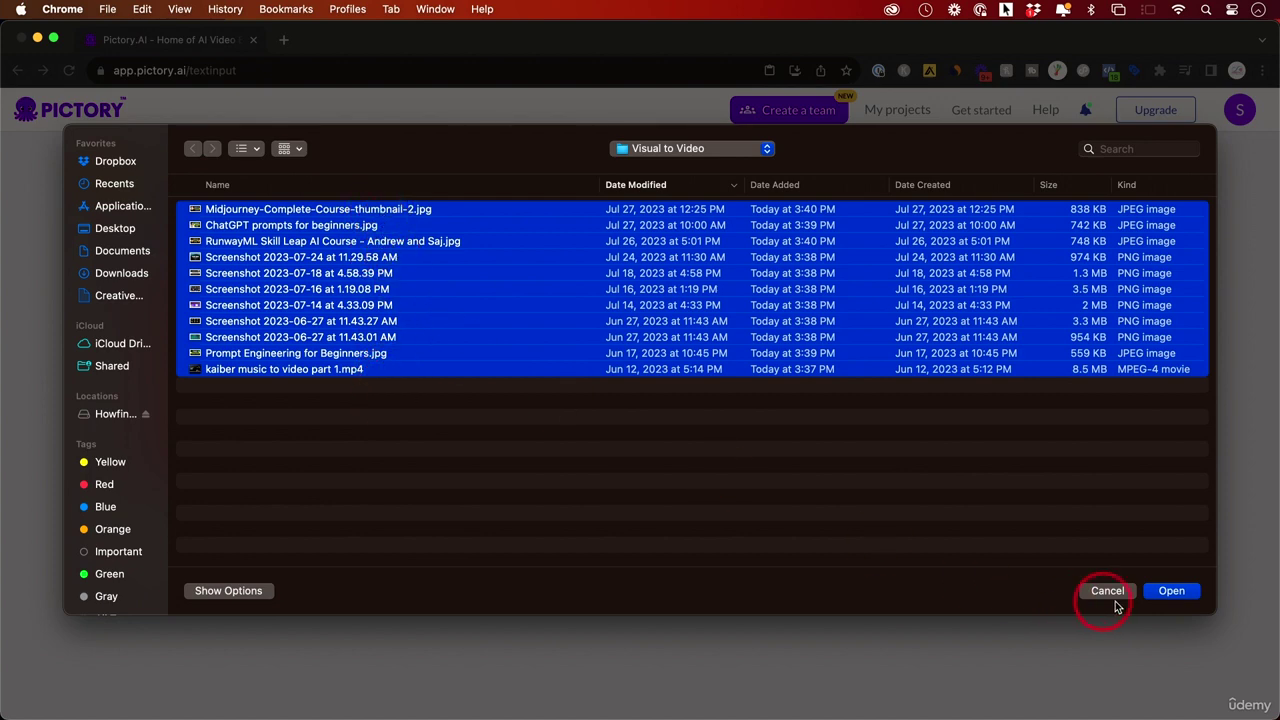
pyautogui.click(1172, 591)
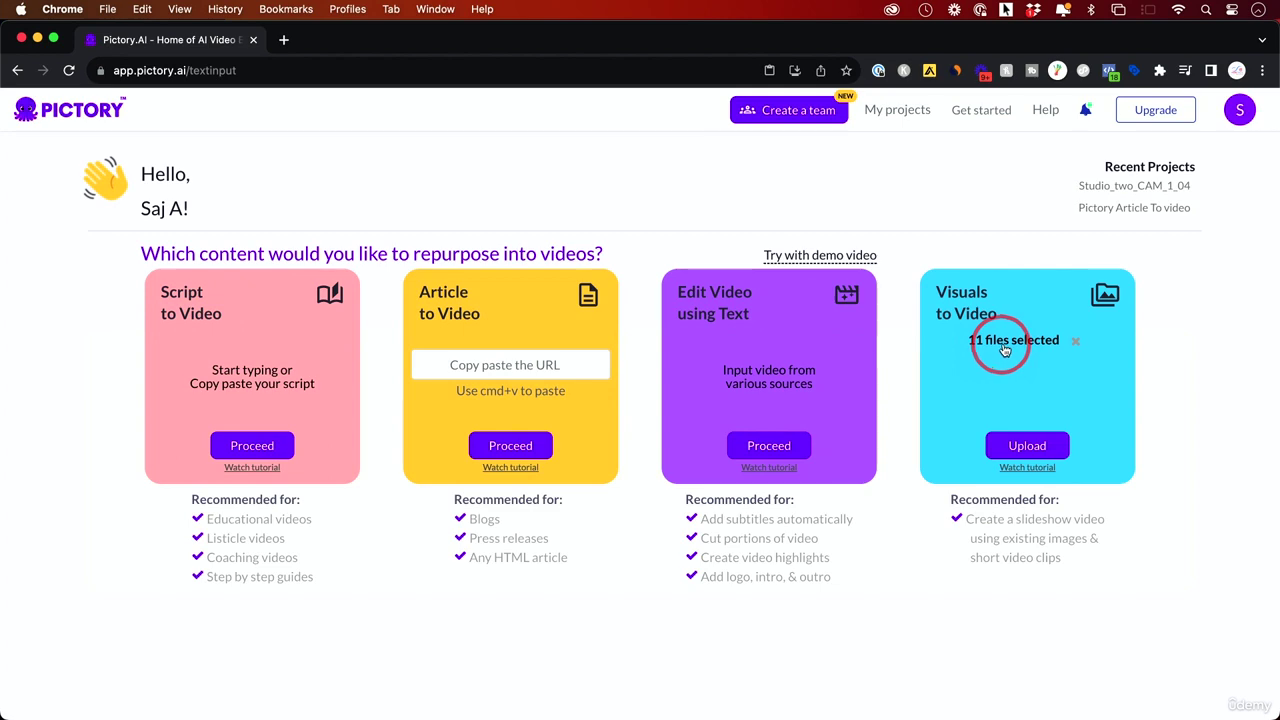
pyautogui.click(1022, 450)
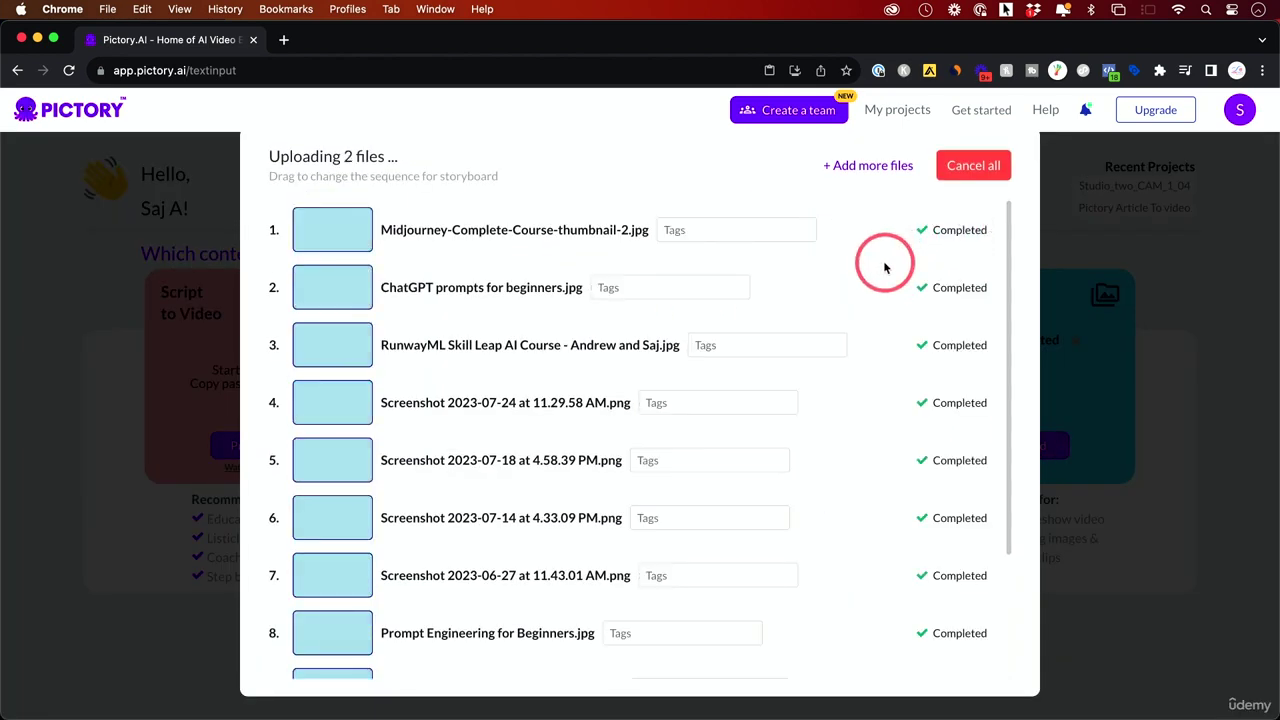
pyautogui.scroll(-3, 883, 266)
pyautogui.scroll(3, 888, 269)
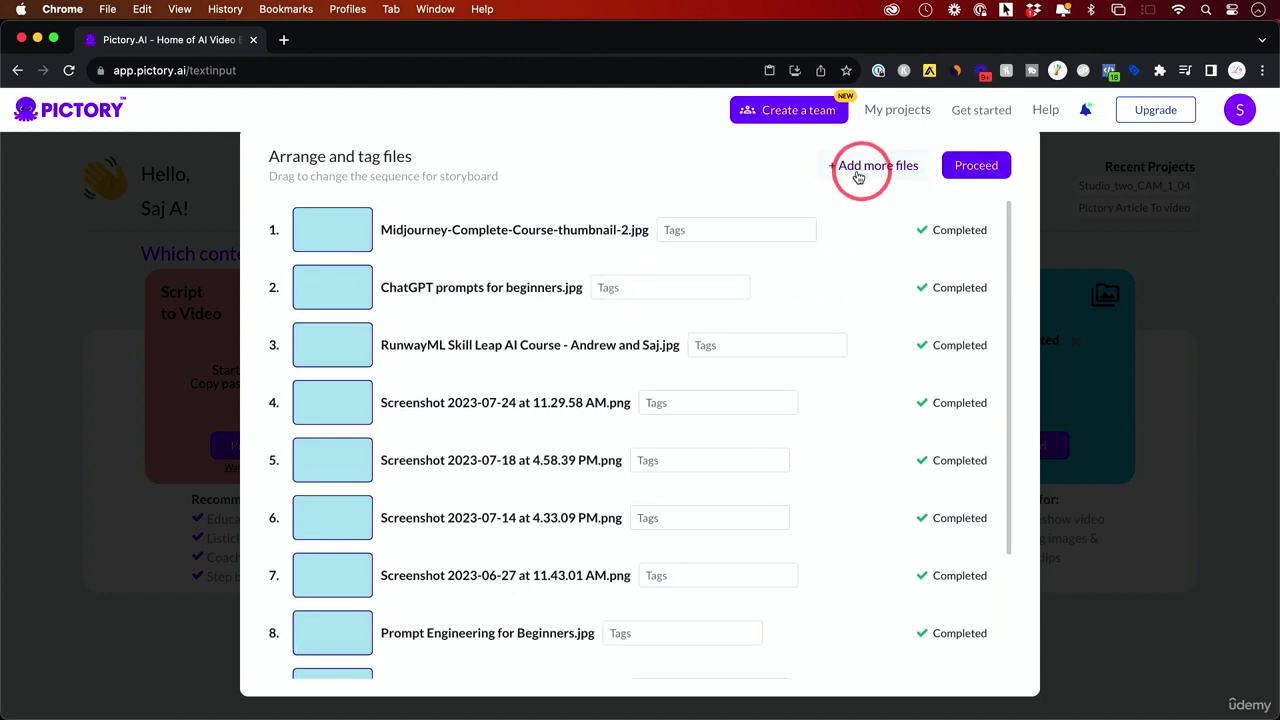
# - Proceed with the uploaded files and apply the Lemon template in the 16:9 aspect ratio
pyautogui.click(976, 170)
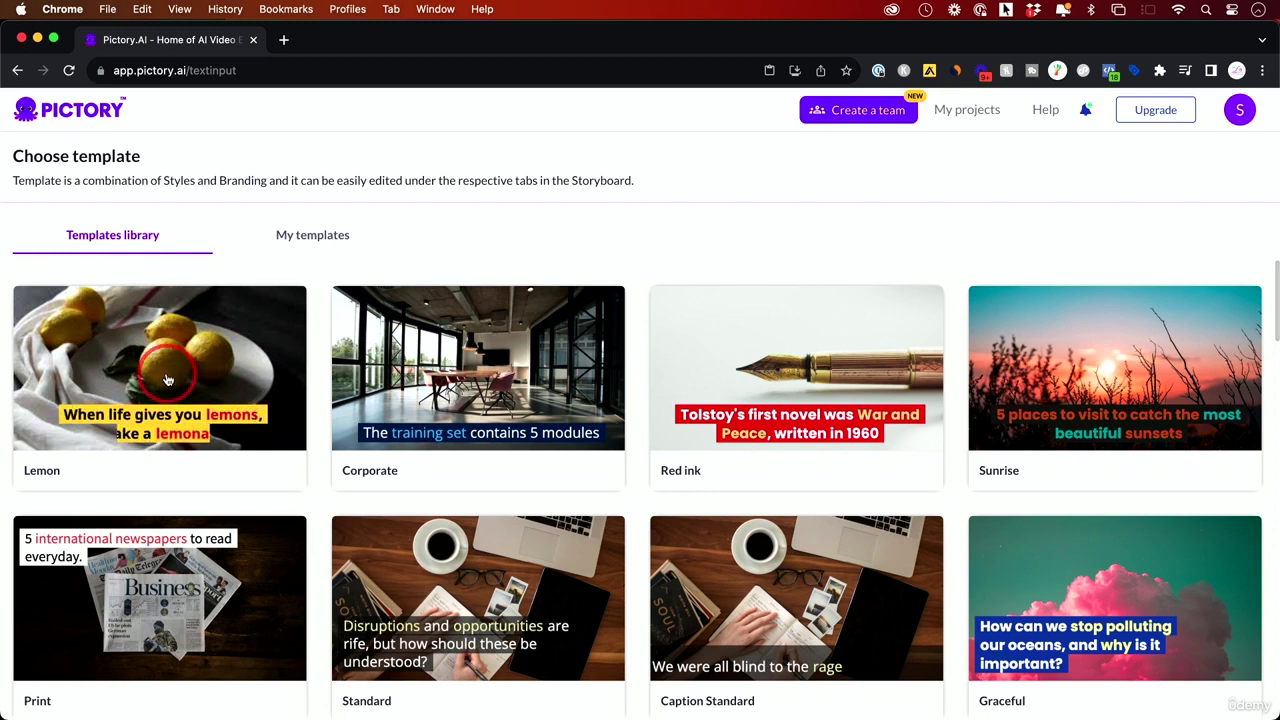
pyautogui.click(125, 376)
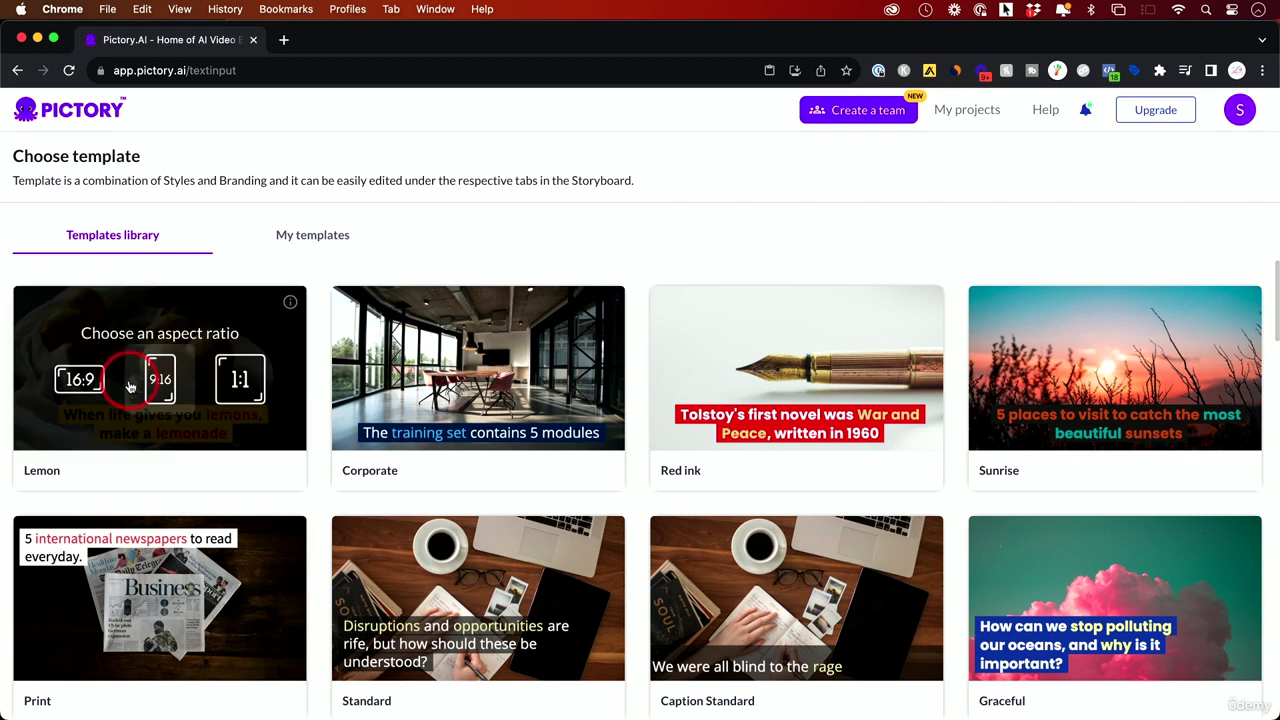
pyautogui.click(70, 382)
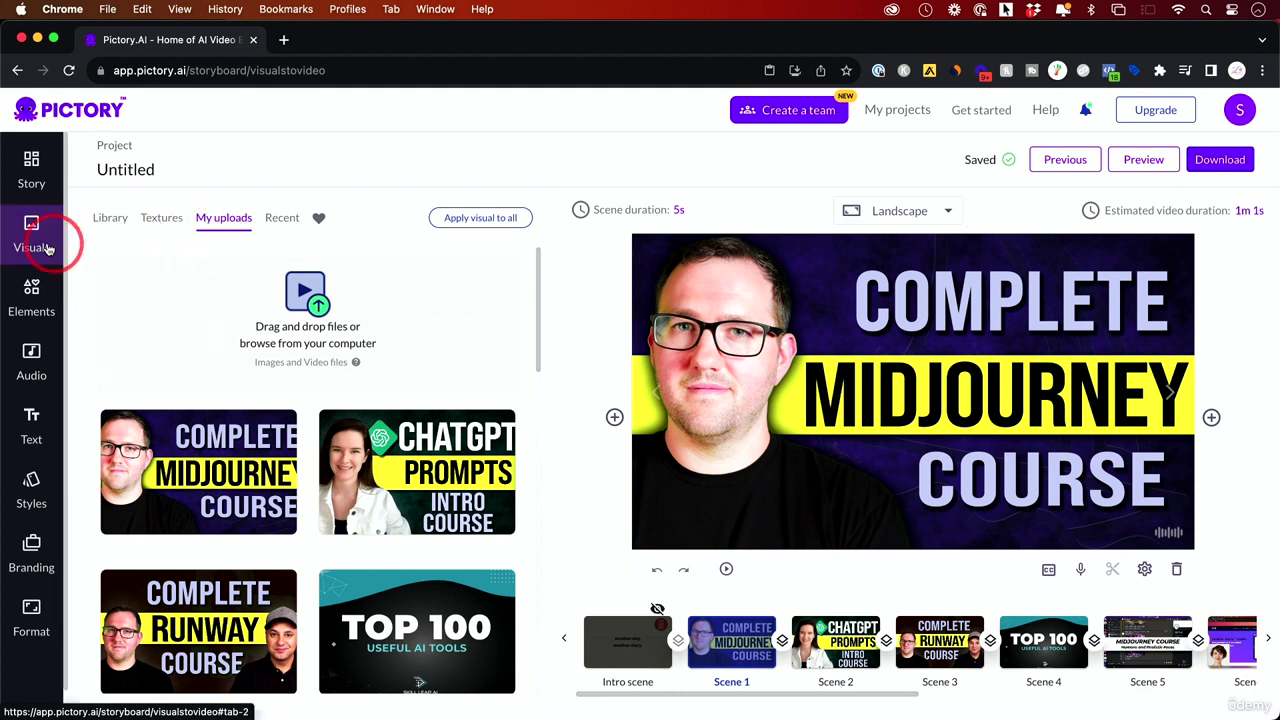
# - Look through the uploaded visuals and the storyboard scenes created from the images
pyautogui.click(33, 236)
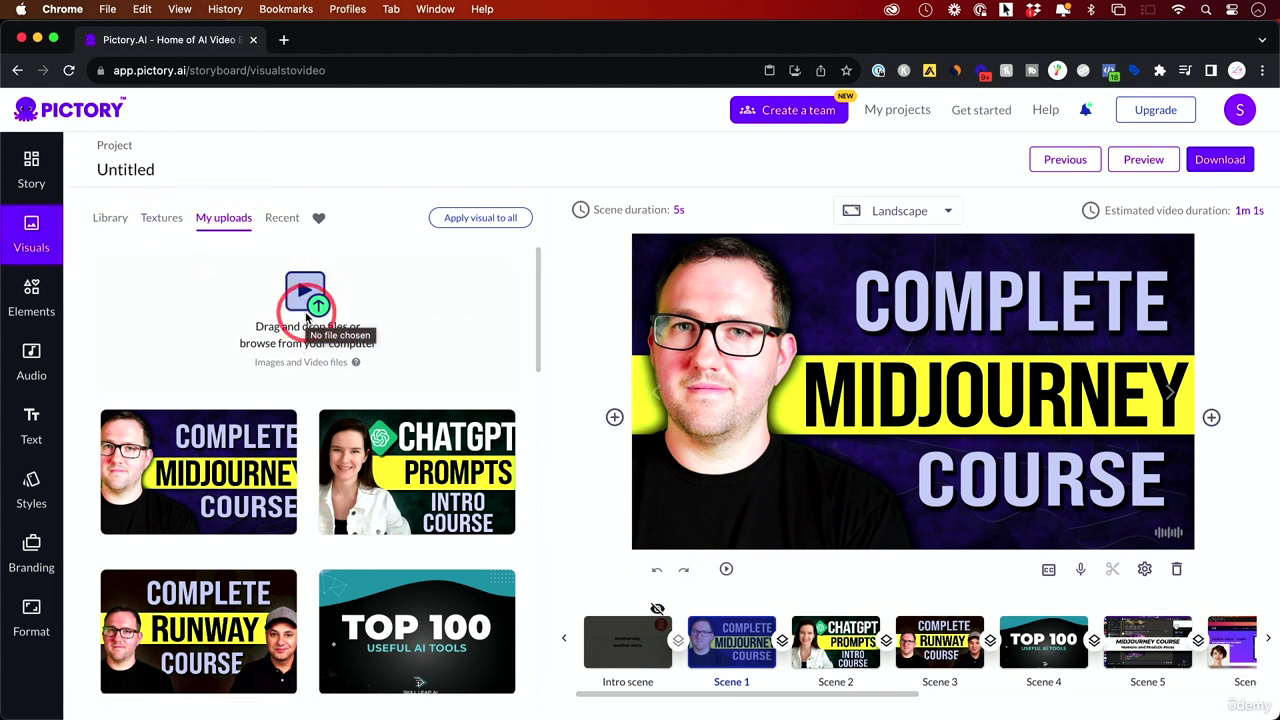
pyautogui.scroll(-2, 397, 316)
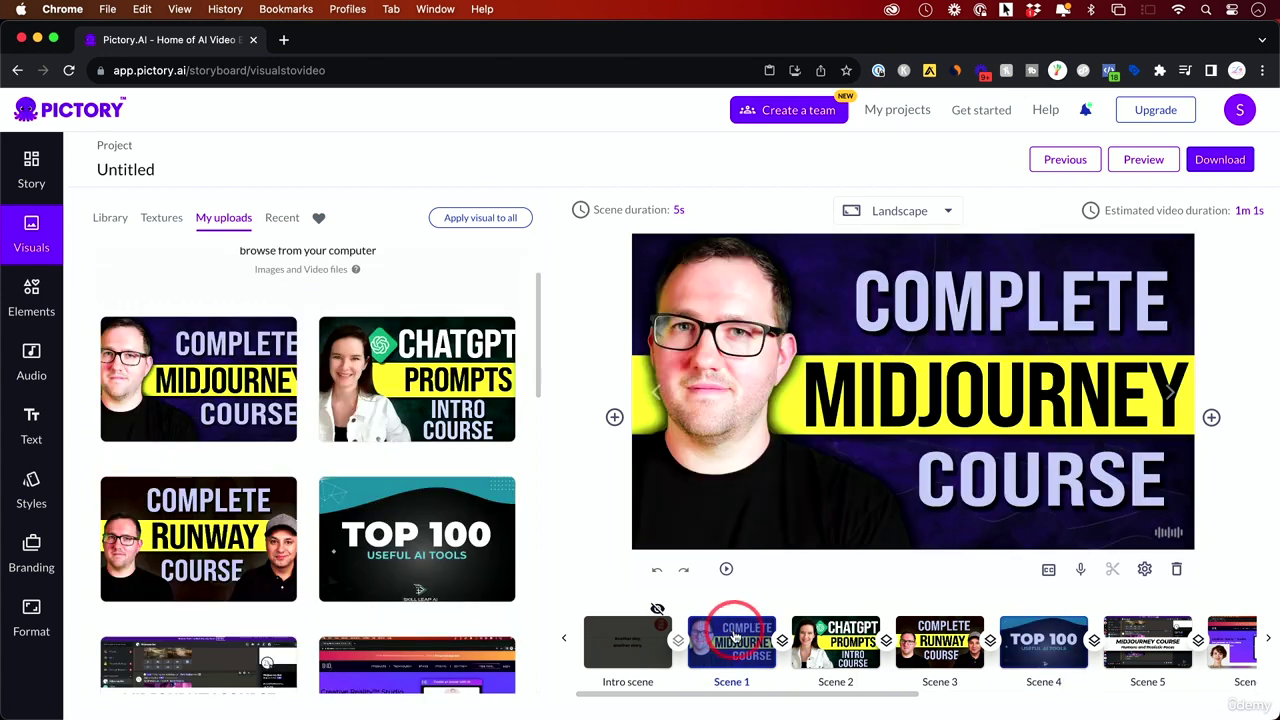
pyautogui.click(855, 638)
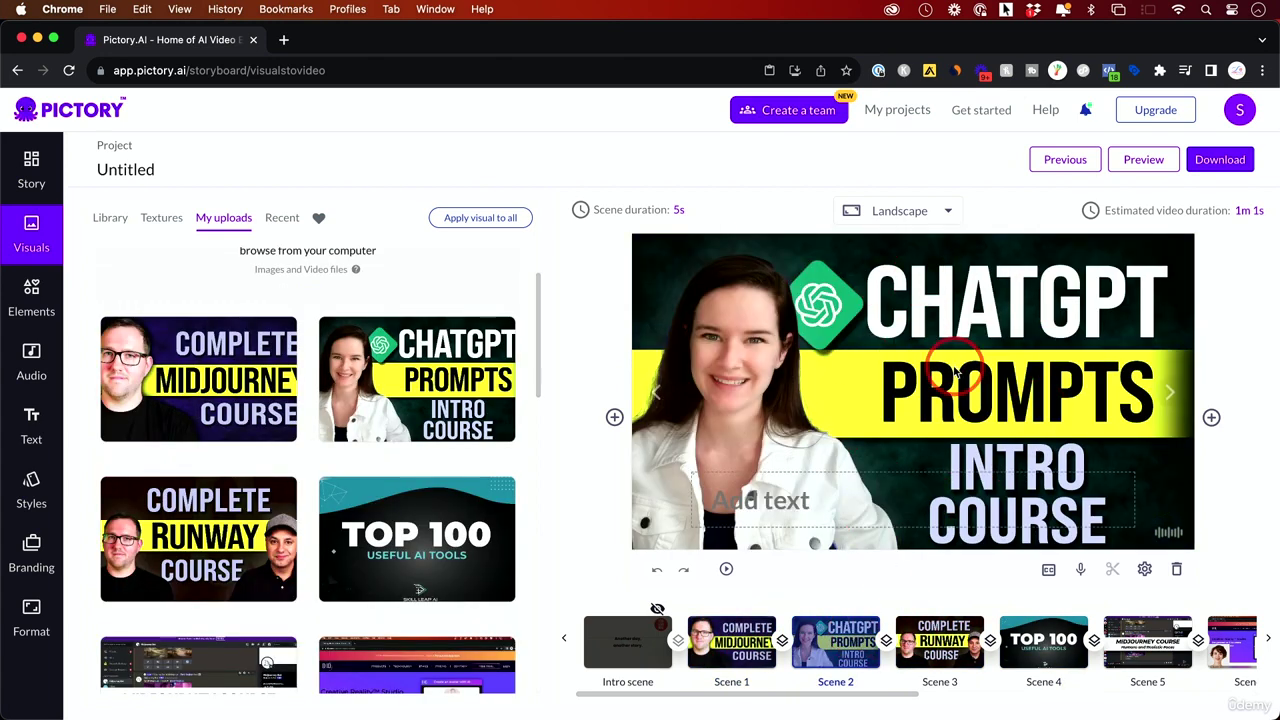
pyautogui.click(939, 640)
pyautogui.click(1035, 637)
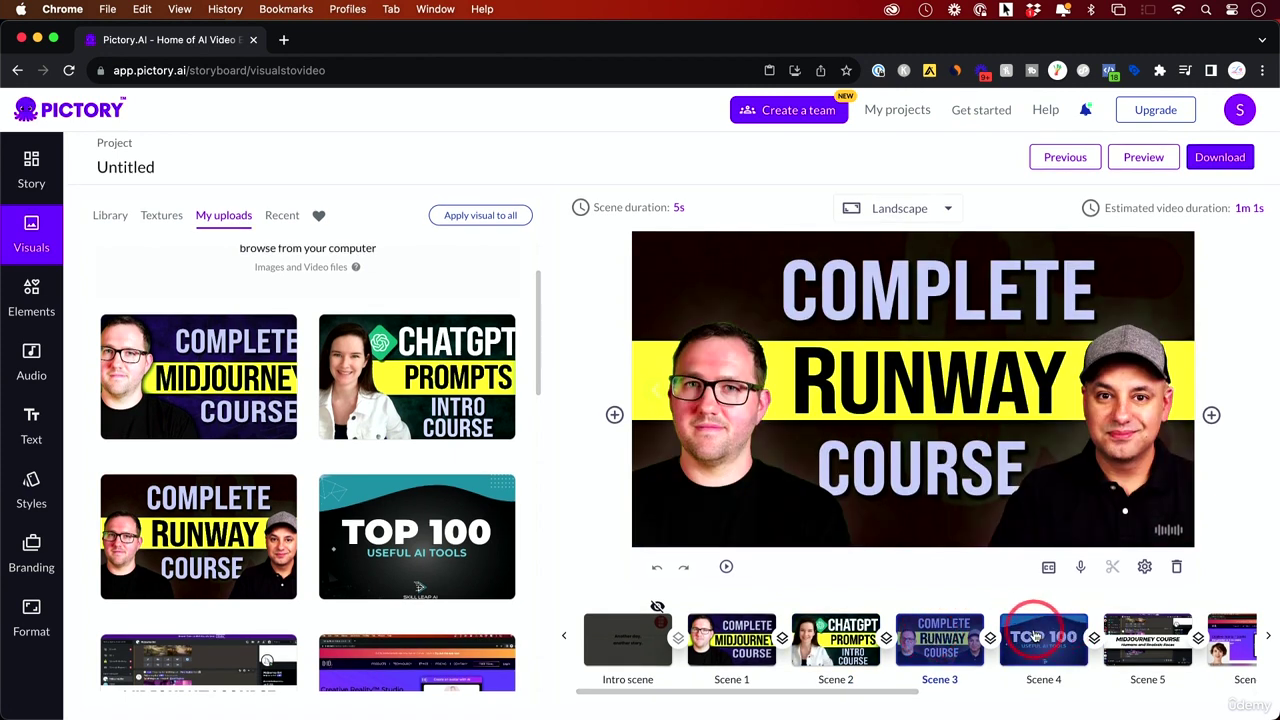
pyautogui.click(1150, 630)
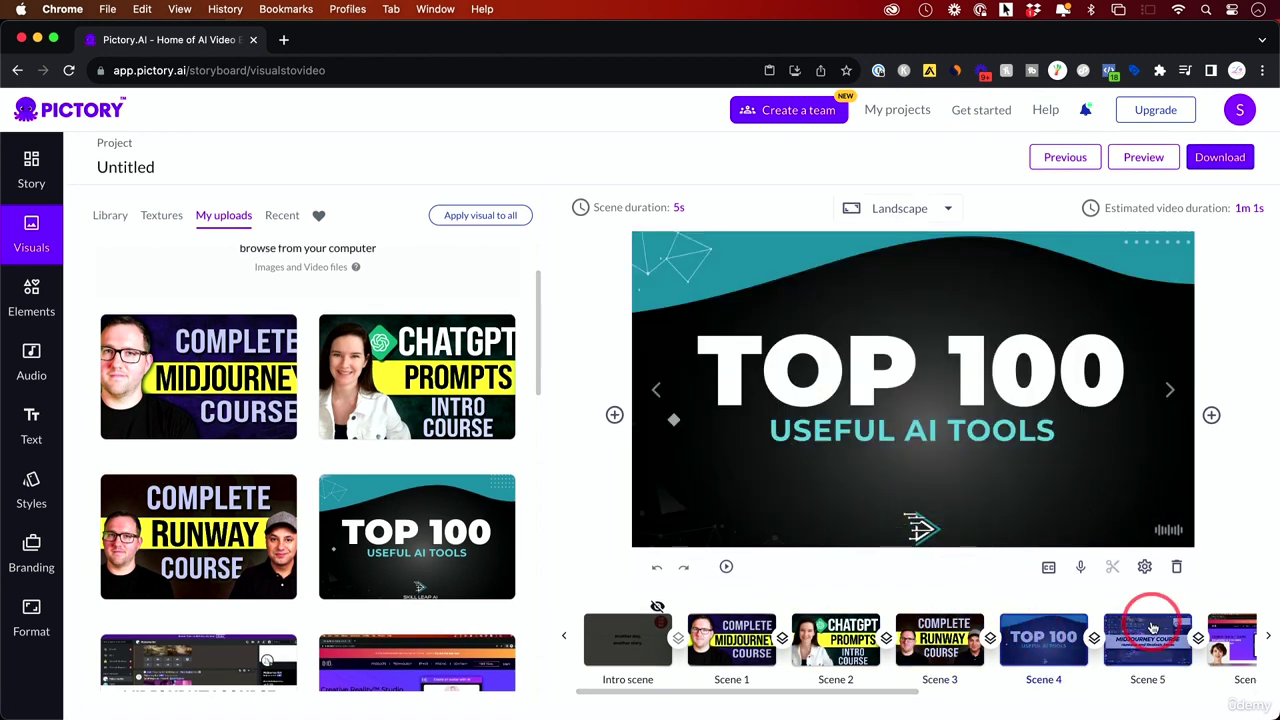
pyautogui.hscroll(3, 1110, 625)
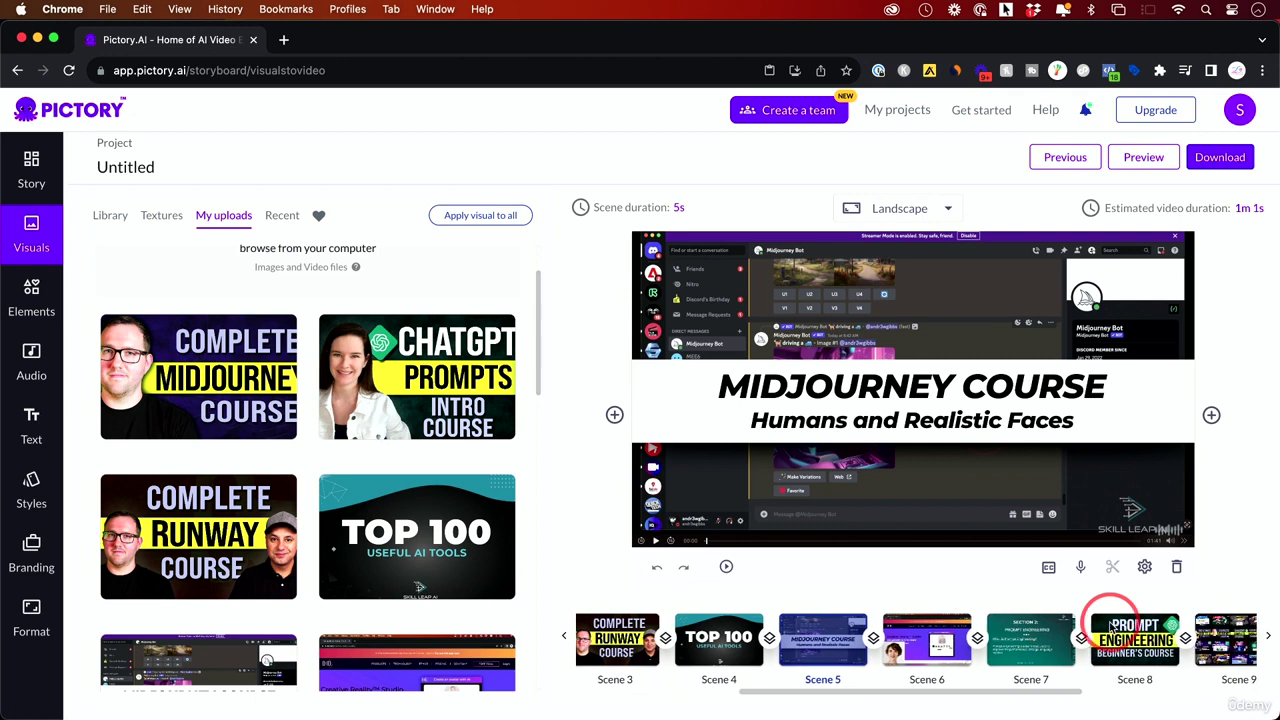
pyautogui.hscroll(5, 1110, 625)
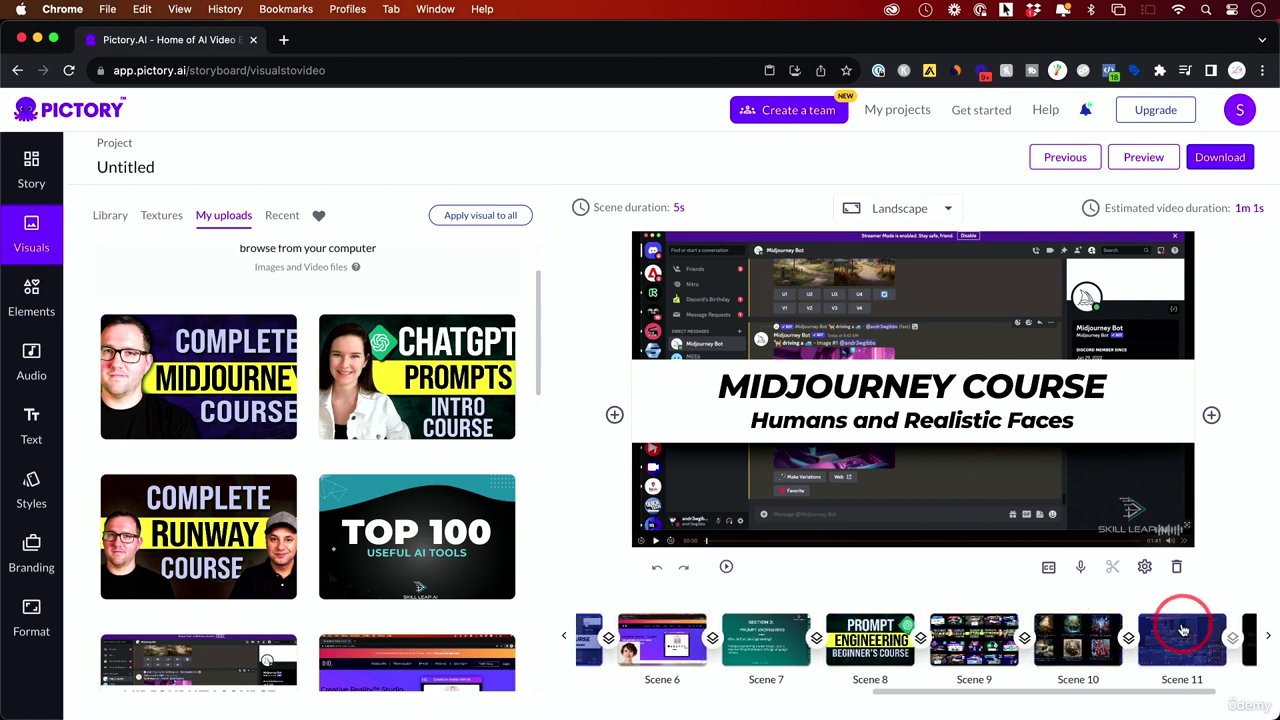
# - Trim the video in Scene 11 at both ends, keeping a 29.9-second section that starts about 22 seconds in
pyautogui.click(1182, 628)
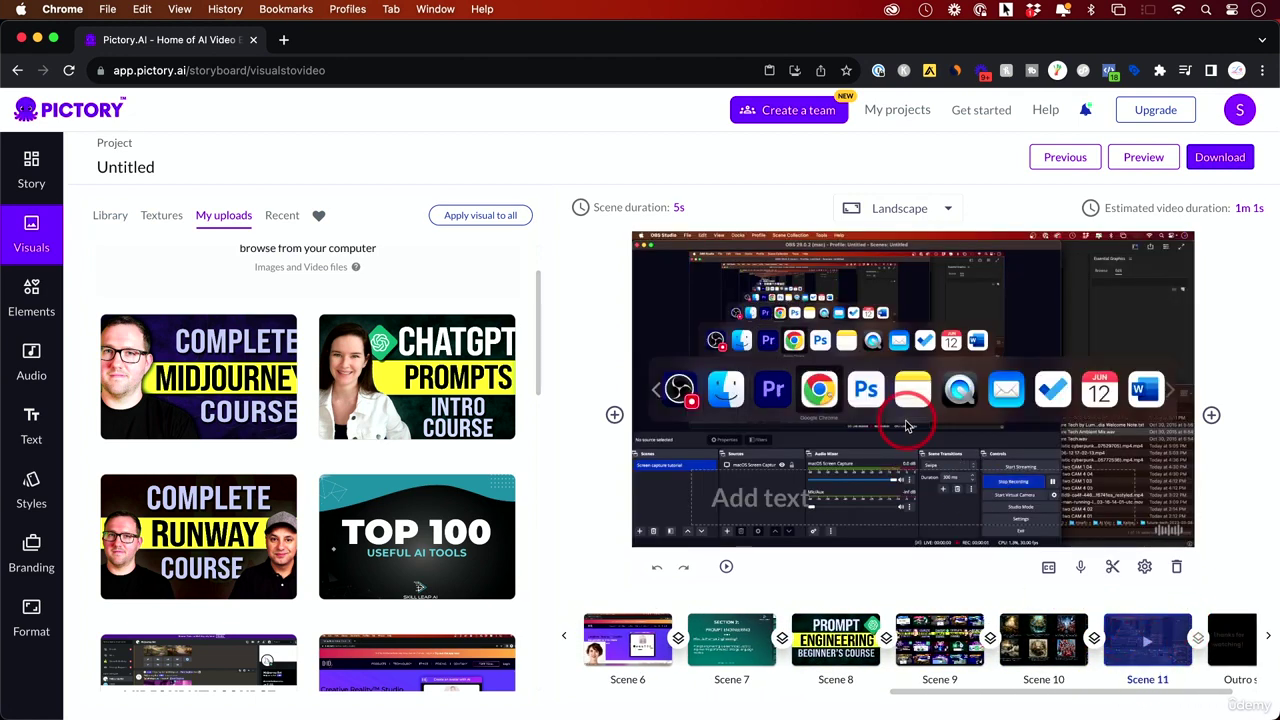
pyautogui.click(1113, 568)
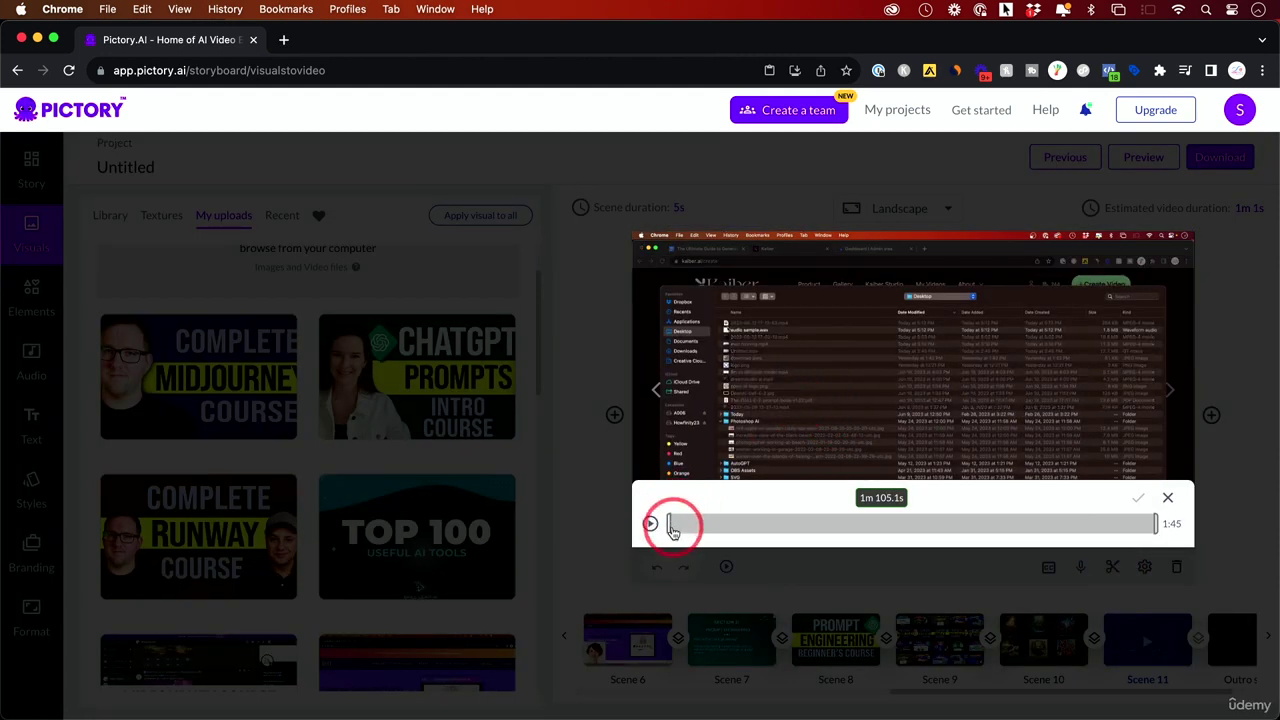
pyautogui.moveTo(672, 523); pyautogui.dragTo(767, 525)
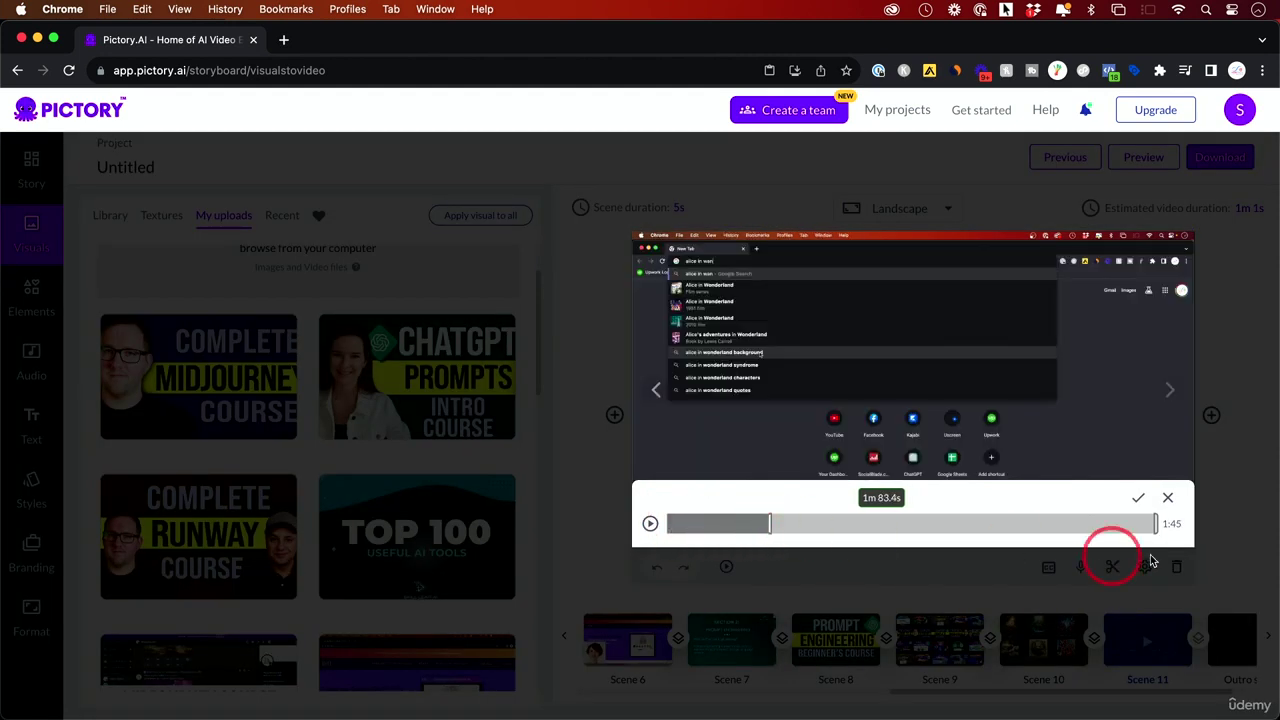
pyautogui.moveTo(1160, 538); pyautogui.dragTo(905, 530)
pyautogui.click(1139, 498)
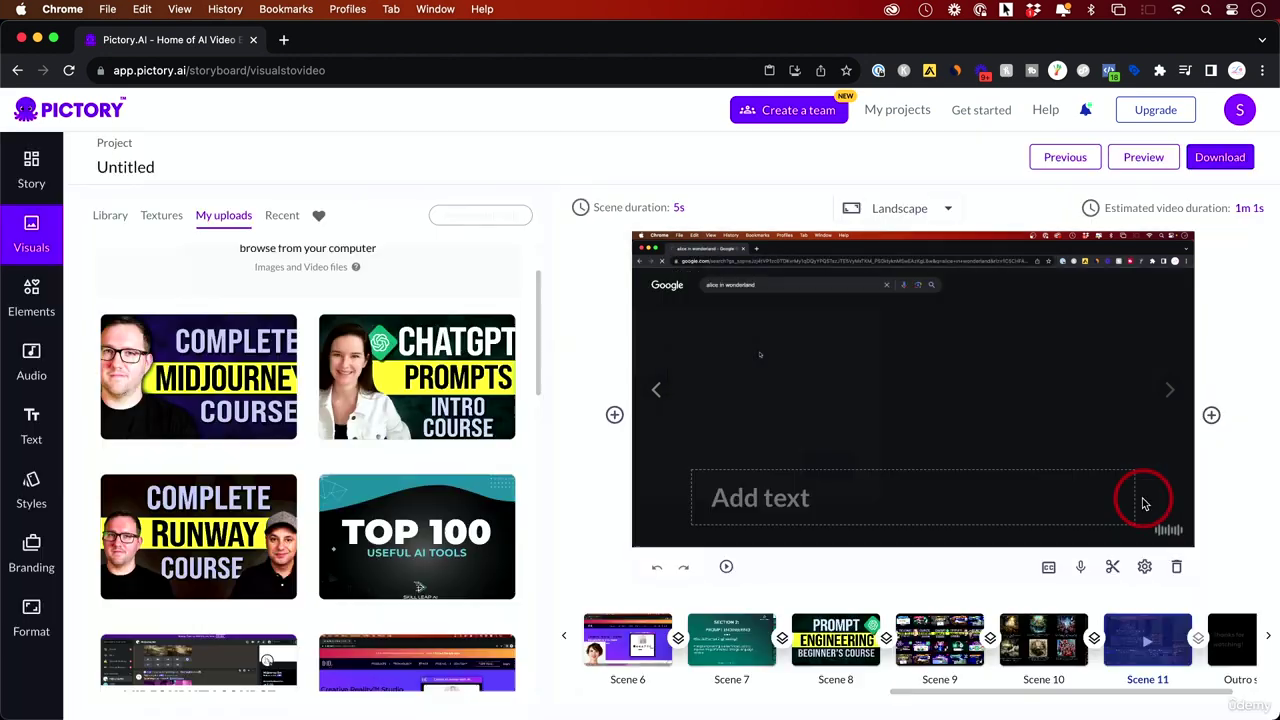
# - Check the trim range of the Scene 11 video and close it without making changes
pyautogui.click(829, 467)
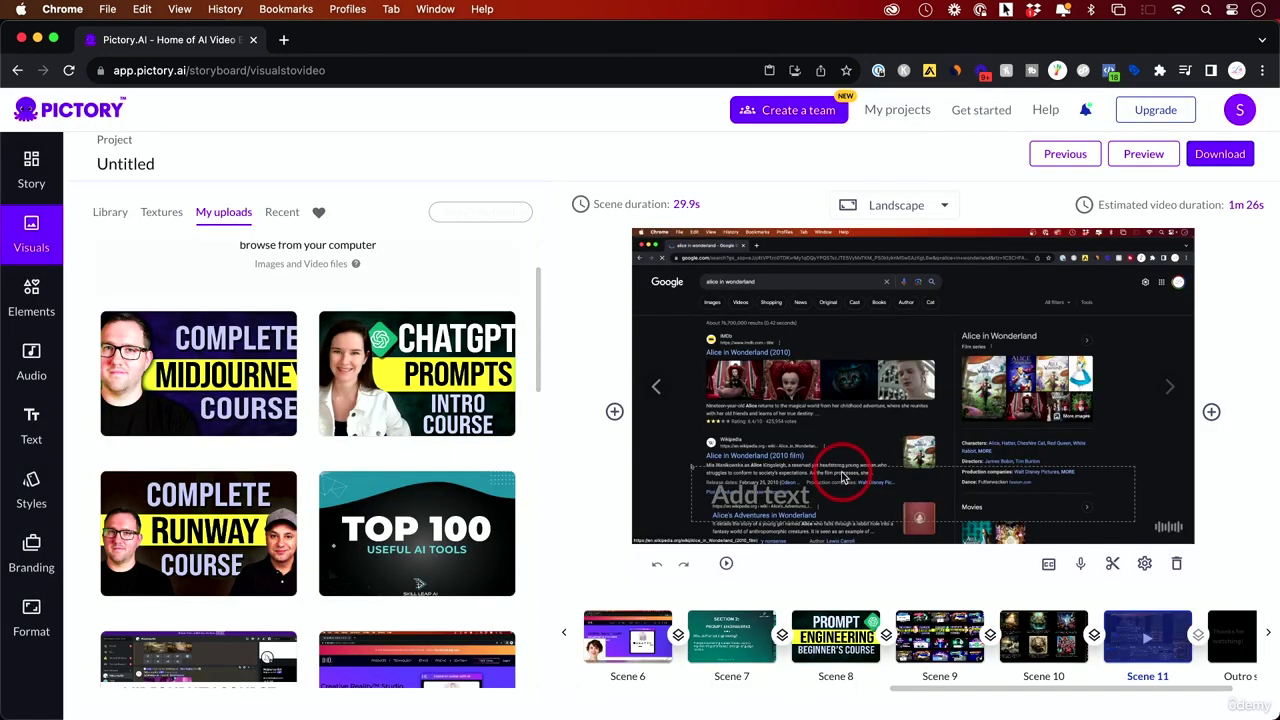
pyautogui.click(1145, 568)
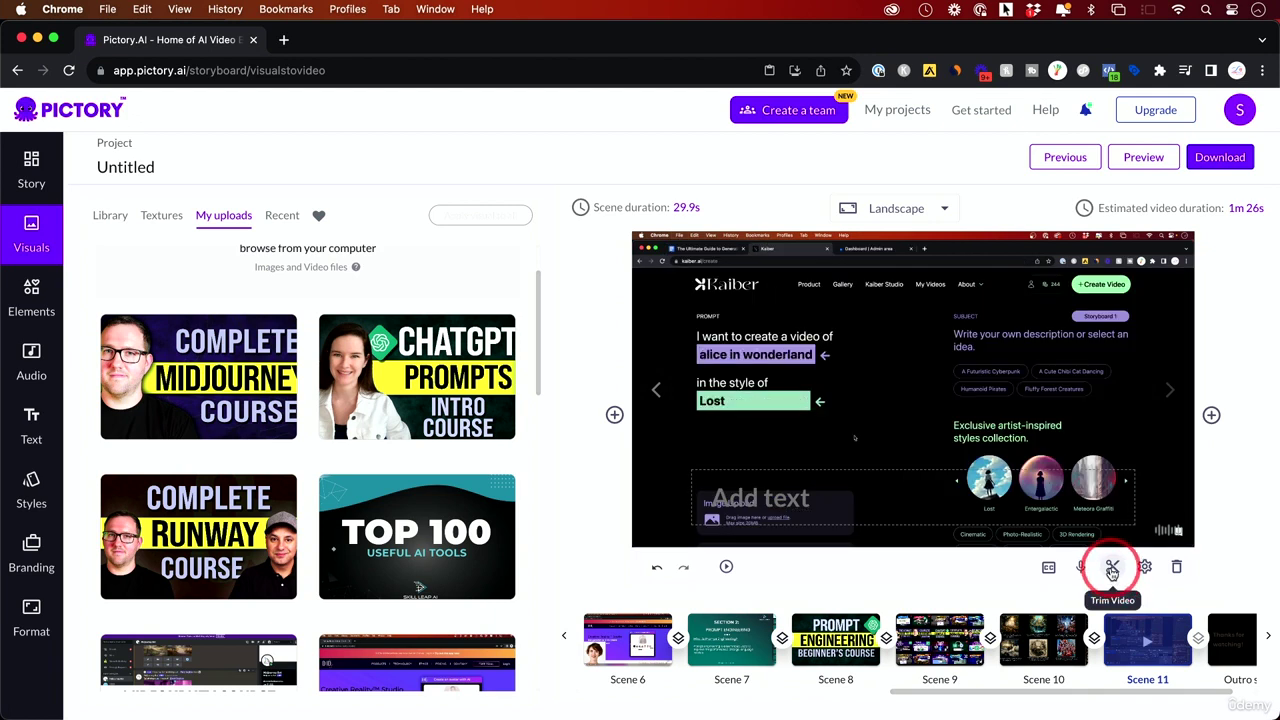
pyautogui.click(1113, 572)
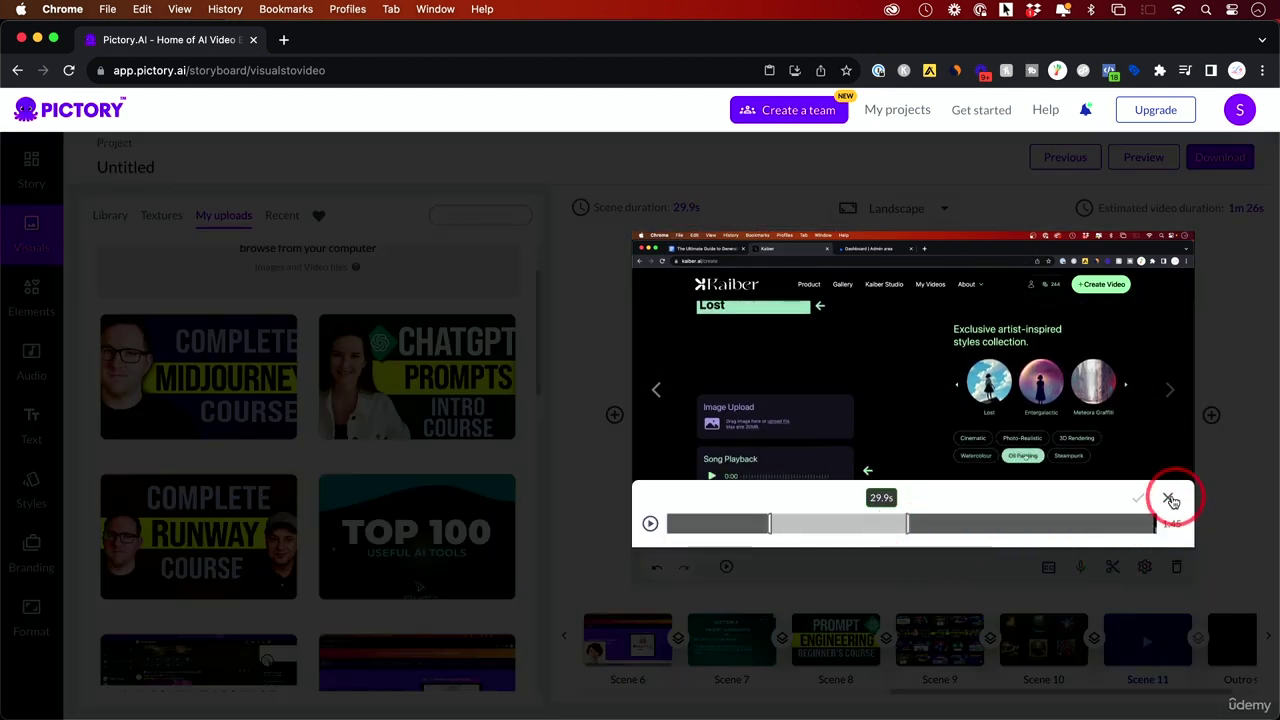
pyautogui.click(1170, 499)
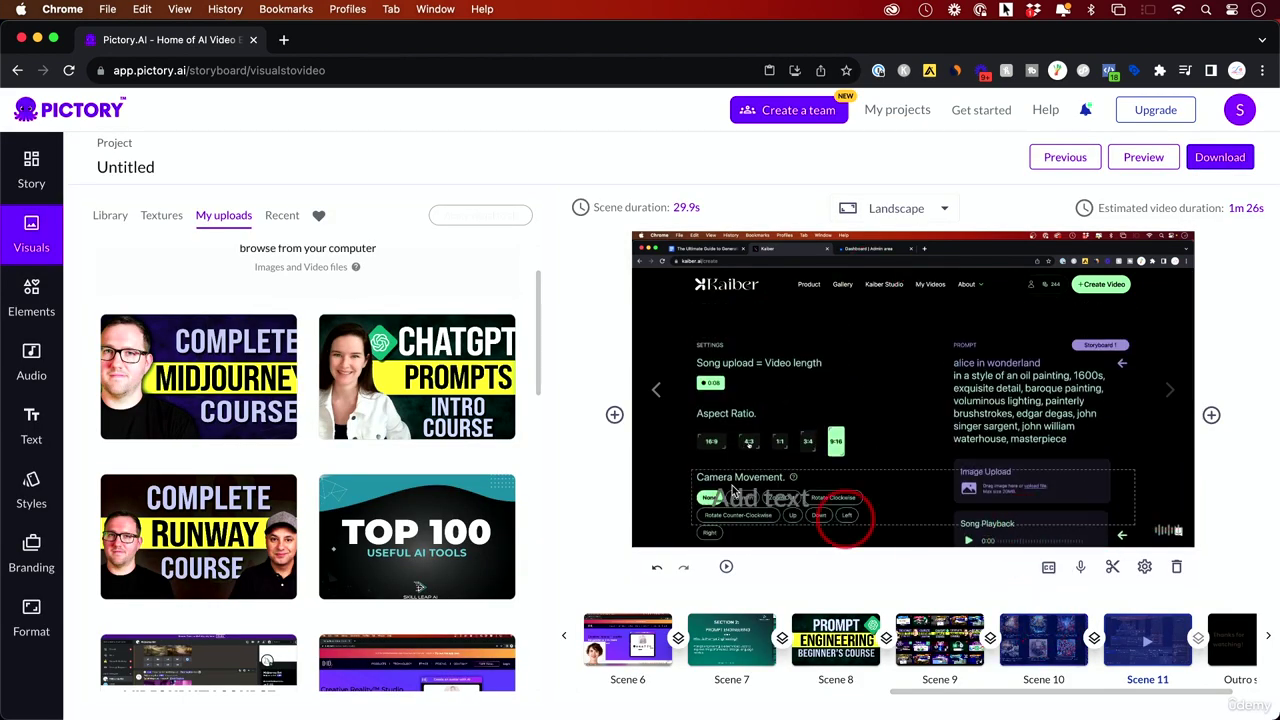
# - Return to Scene 1 at the start of the storyboard and examine its scene duration
pyautogui.hscroll(-5, 737, 636)
pyautogui.hscroll(-3, 737, 636)
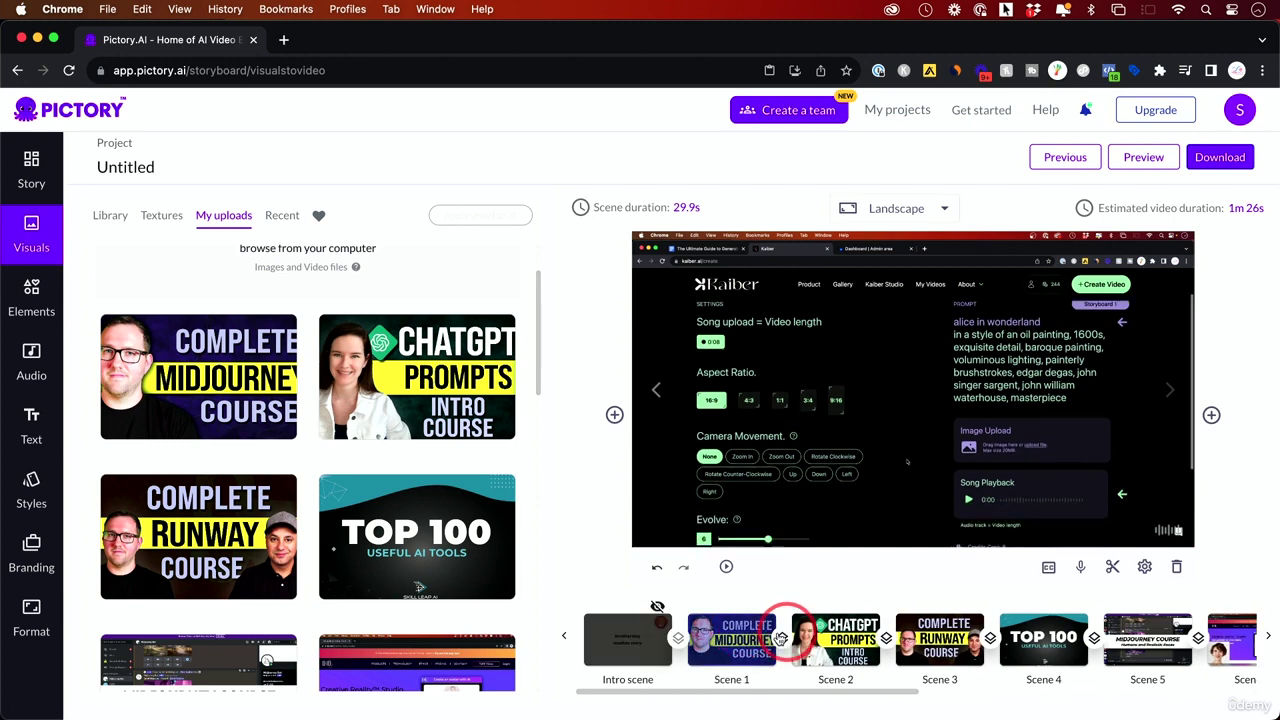
pyautogui.click(727, 638)
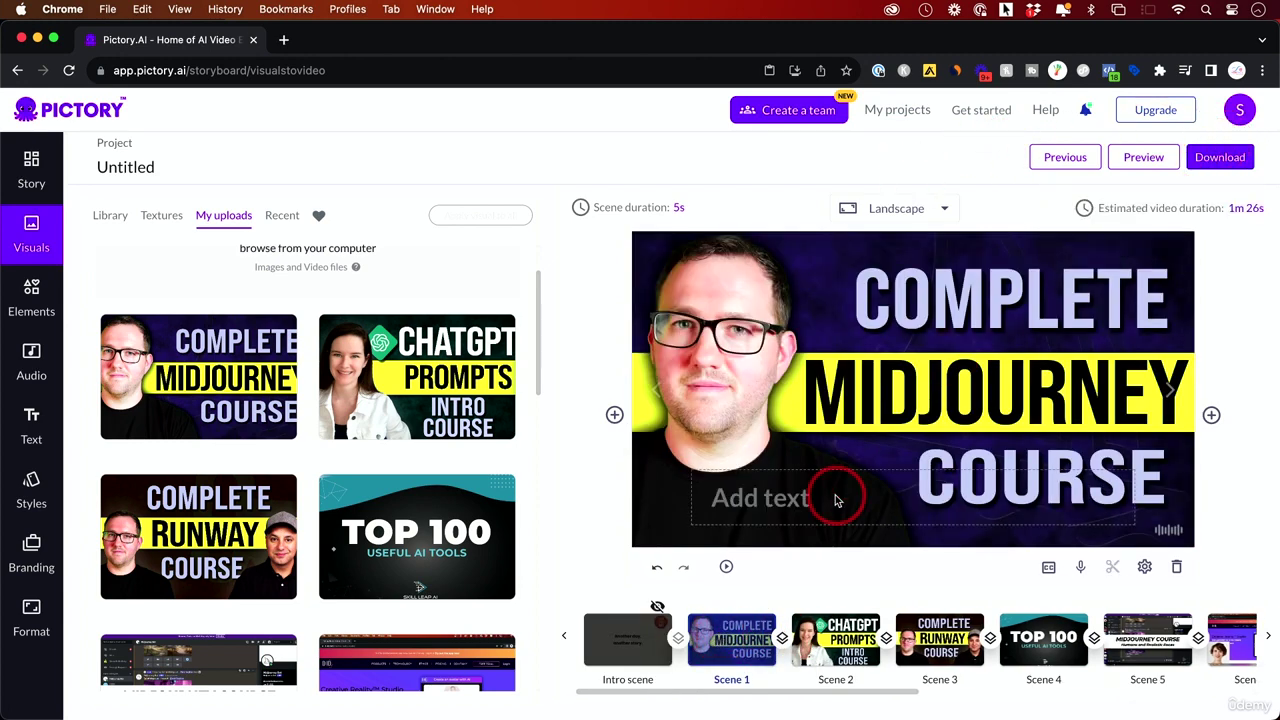
pyautogui.moveTo(718, 640); pyautogui.dragTo(886, 634)
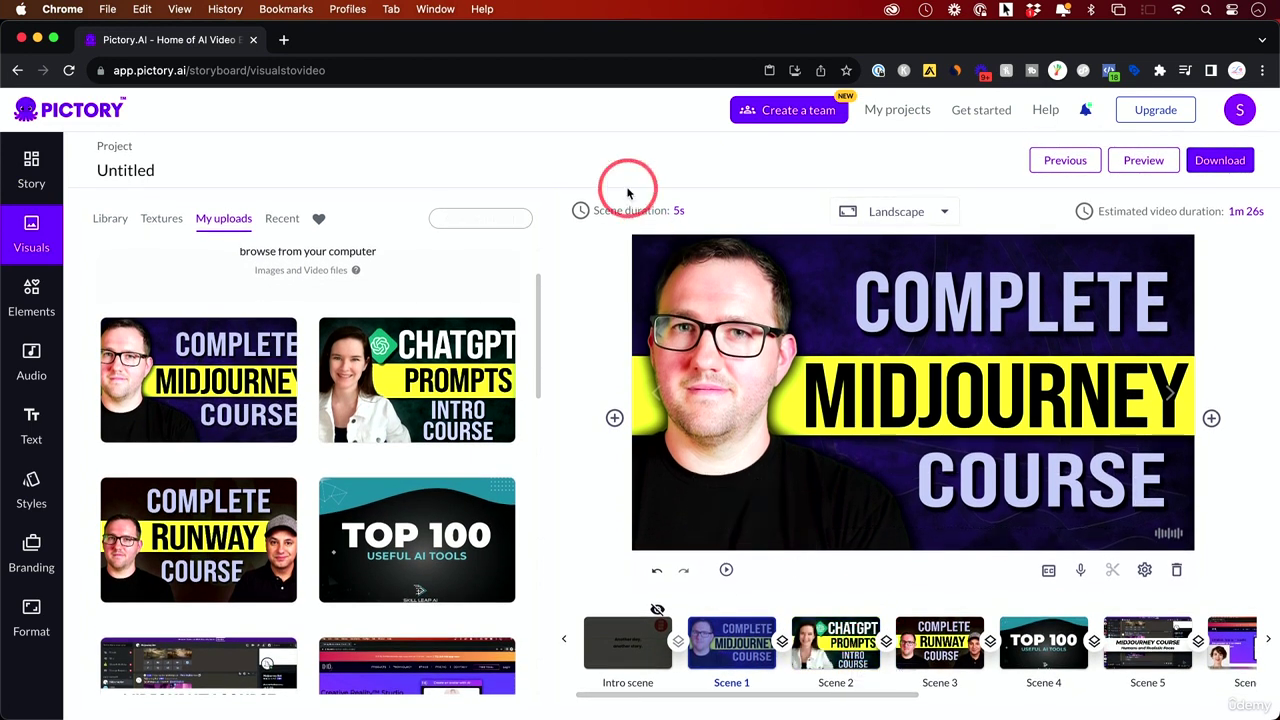
pyautogui.click(677, 211)
pyautogui.click(692, 575)
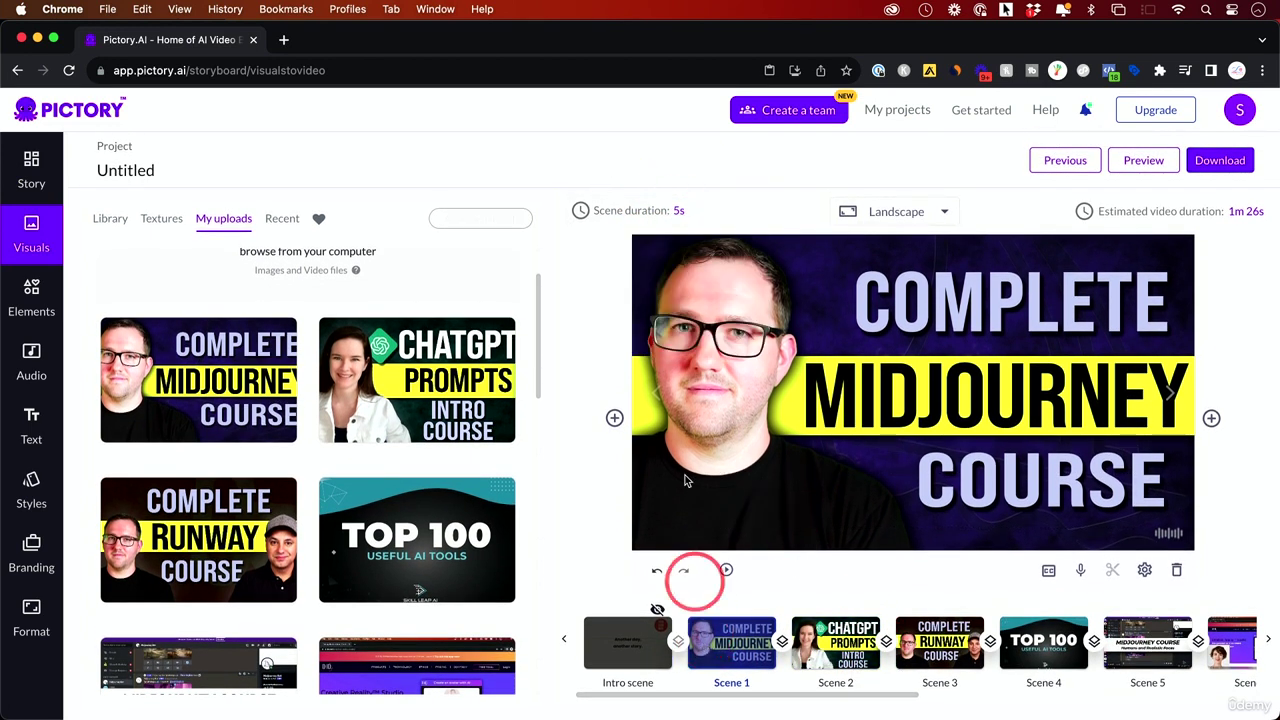
# - Set Scene 1's duration to 3 seconds, apply it to all scenes, and check Scene 2
pyautogui.click(677, 211)
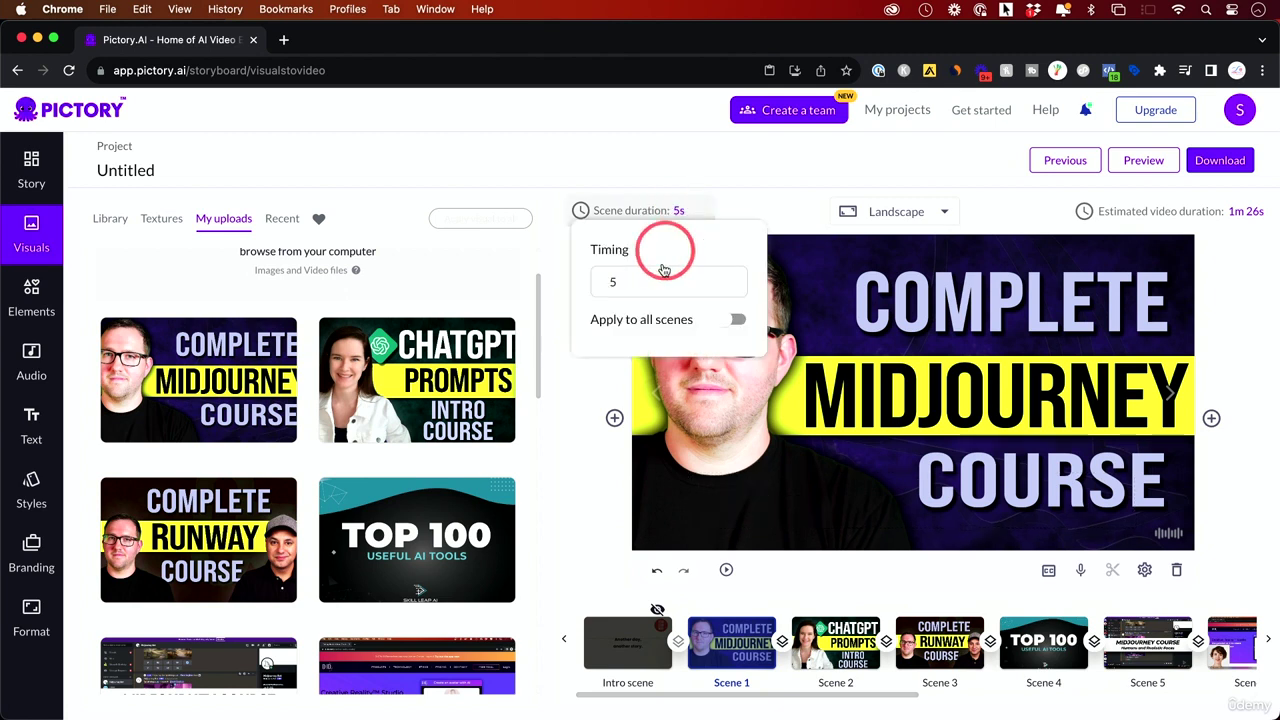
pyautogui.click(564, 284)
pyautogui.click(690, 210)
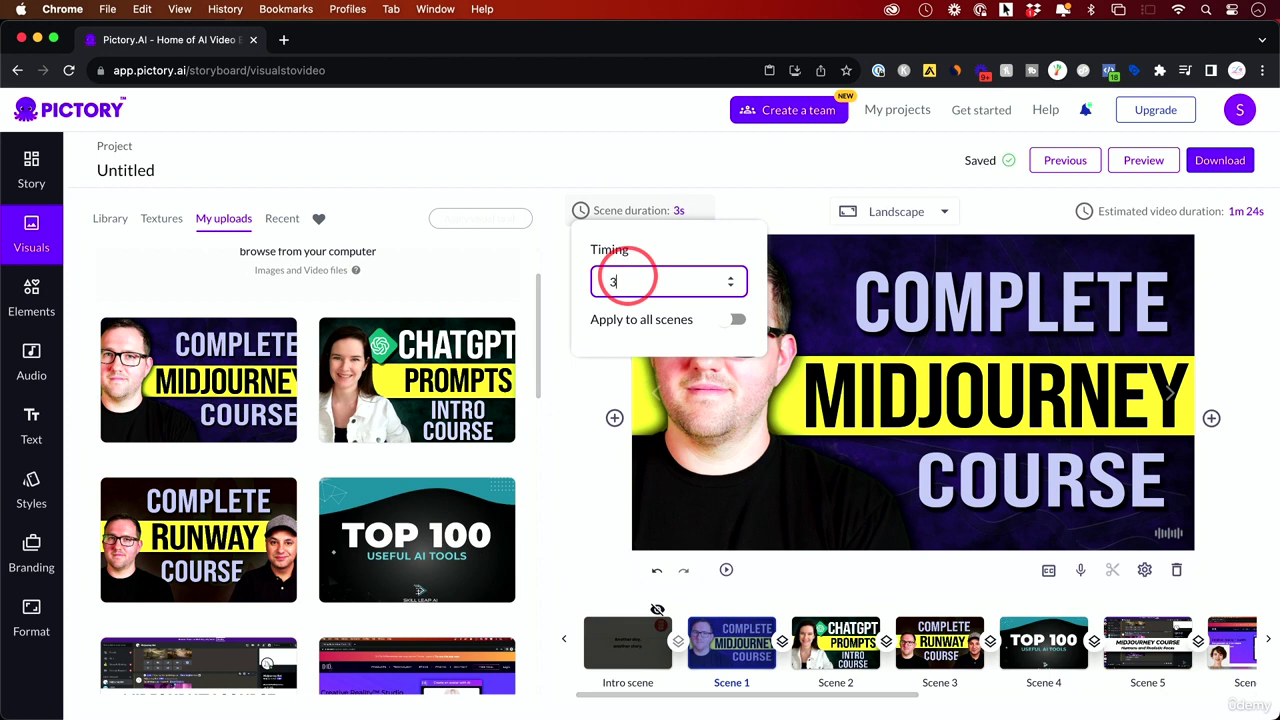
pyautogui.click(729, 322)
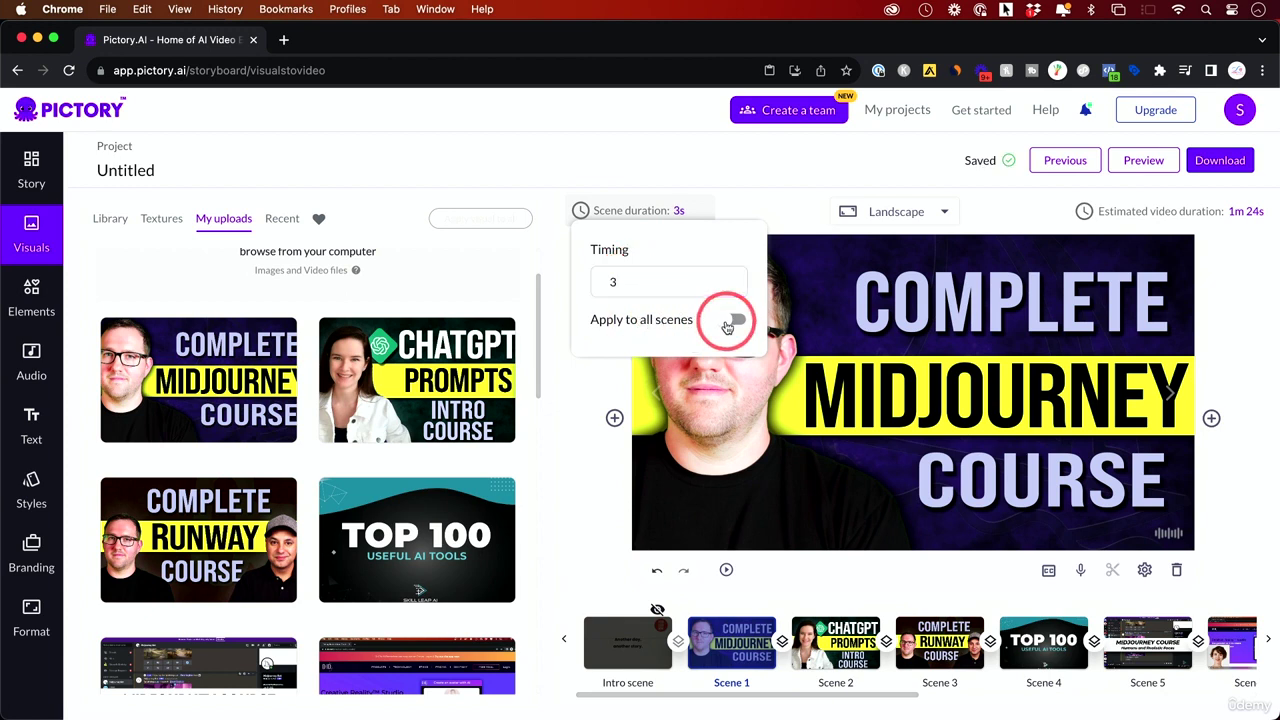
pyautogui.moveTo(737, 626); pyautogui.dragTo(834, 636)
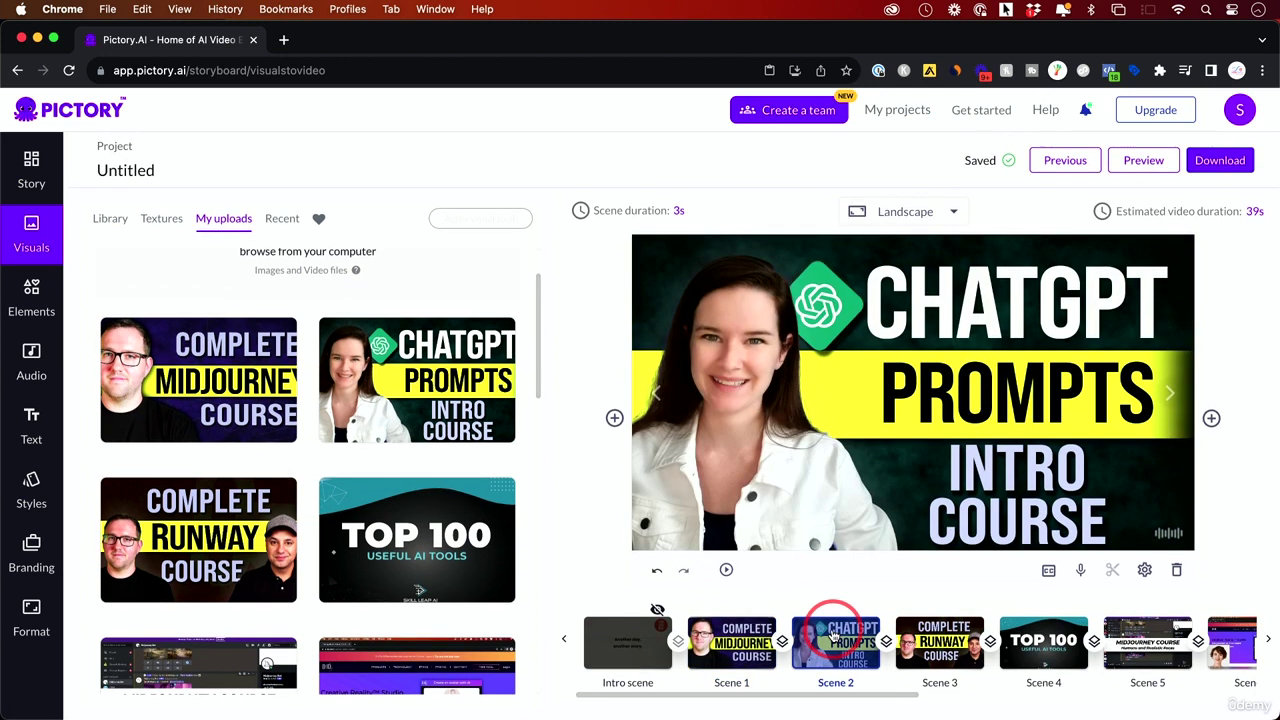
# - Set the duration of Scene 3 alone to 5 seconds
pyautogui.click(938, 632)
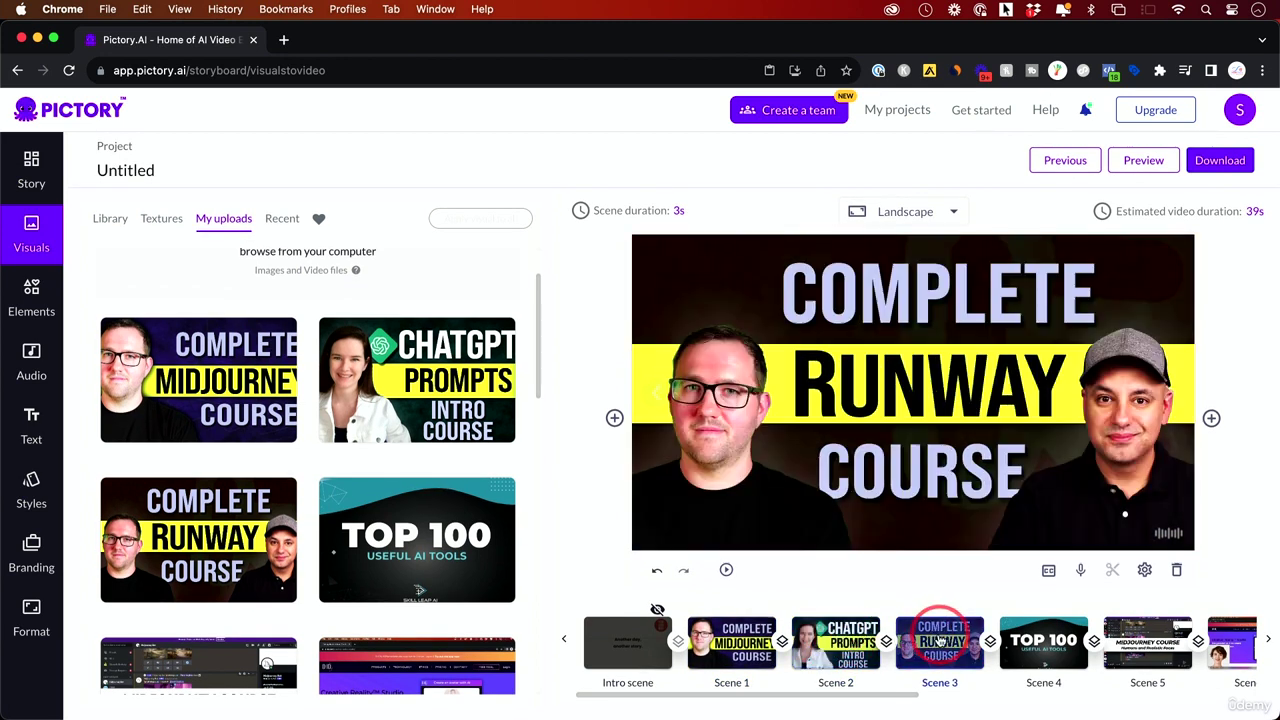
pyautogui.click(742, 276)
pyautogui.click(682, 211)
pyautogui.click(631, 281)
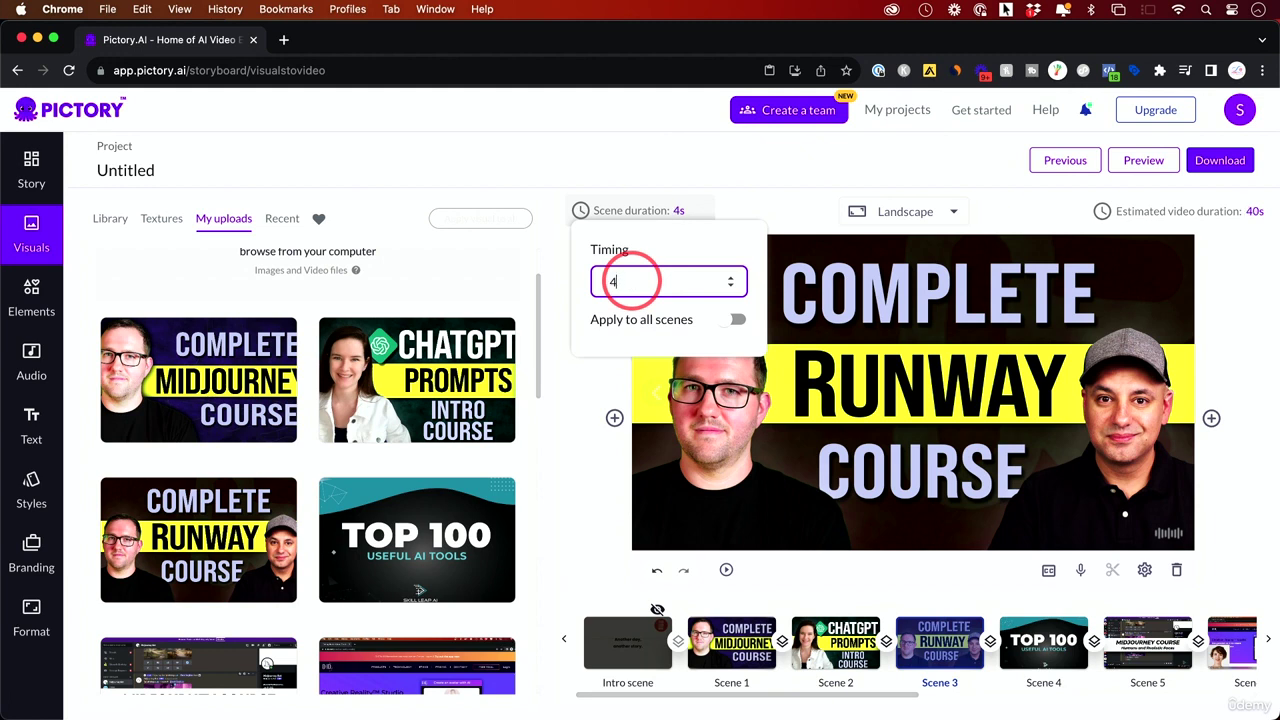
pyautogui.write('5')
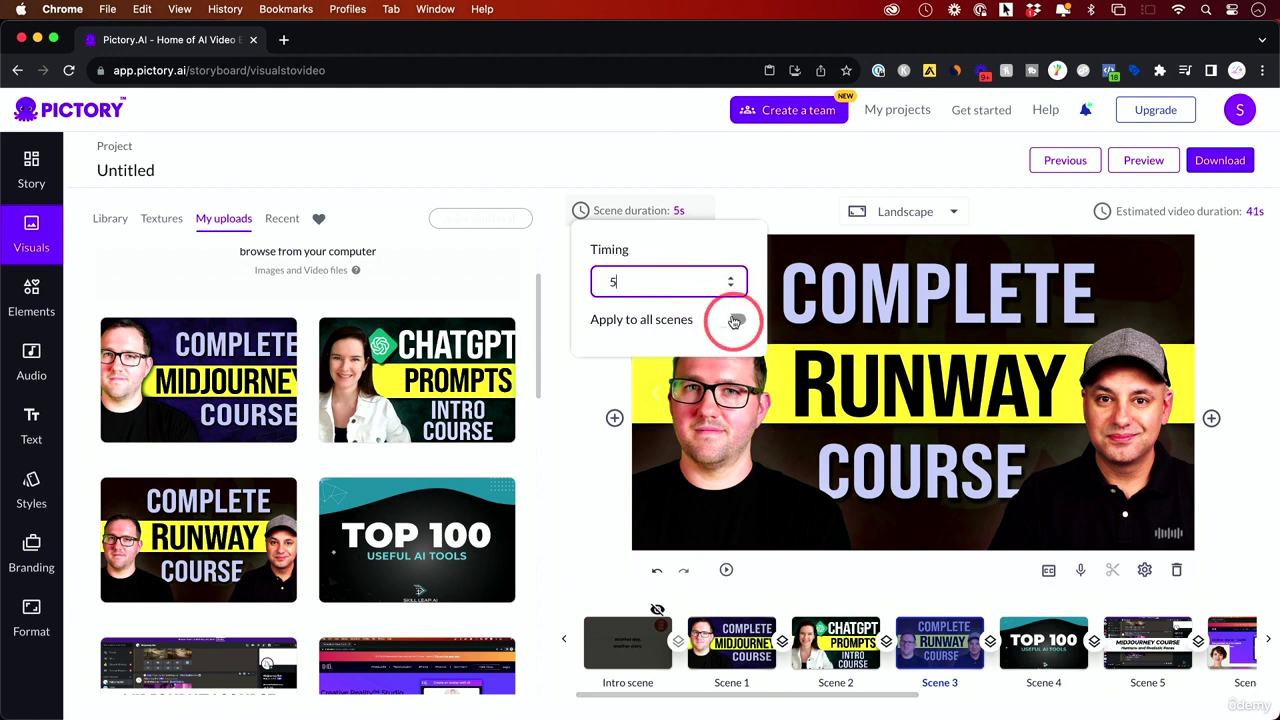
pyautogui.click(790, 198)
pyautogui.click(881, 572)
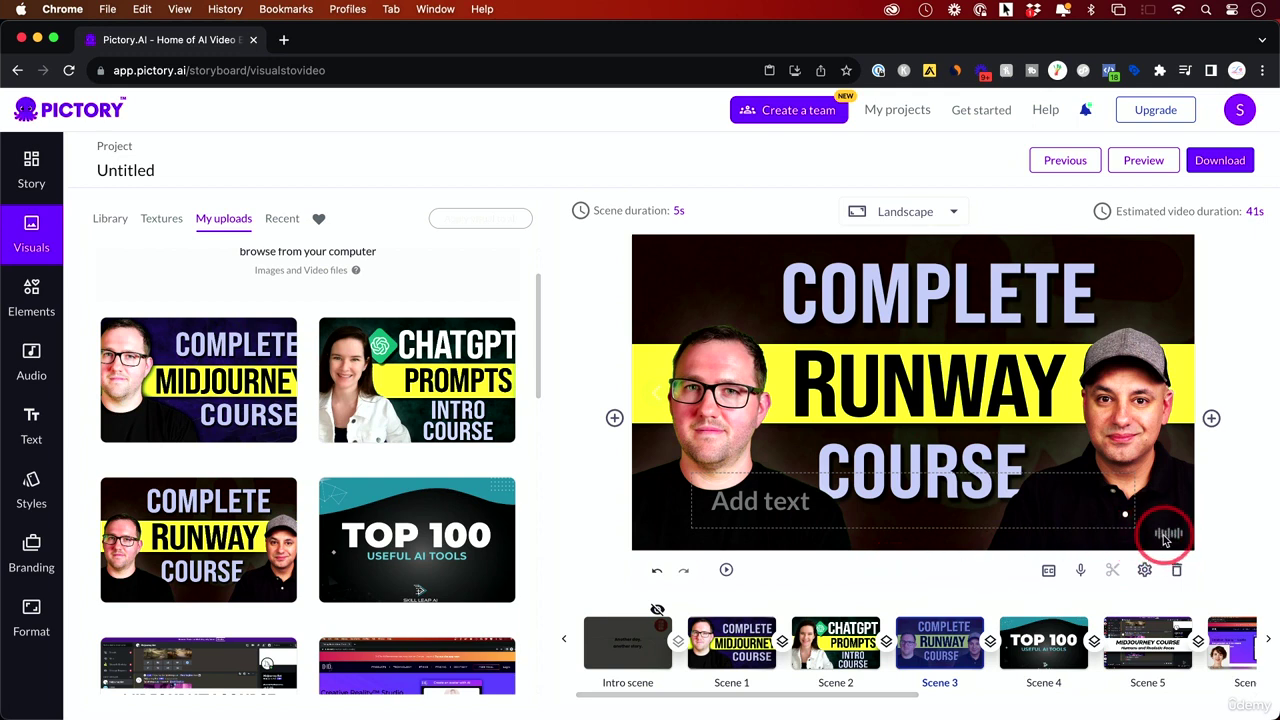
# - Look over the background music tracks and preview the slideshow, pausing it and jumping ahead near the end before closing the preview
pyautogui.click(38, 360)
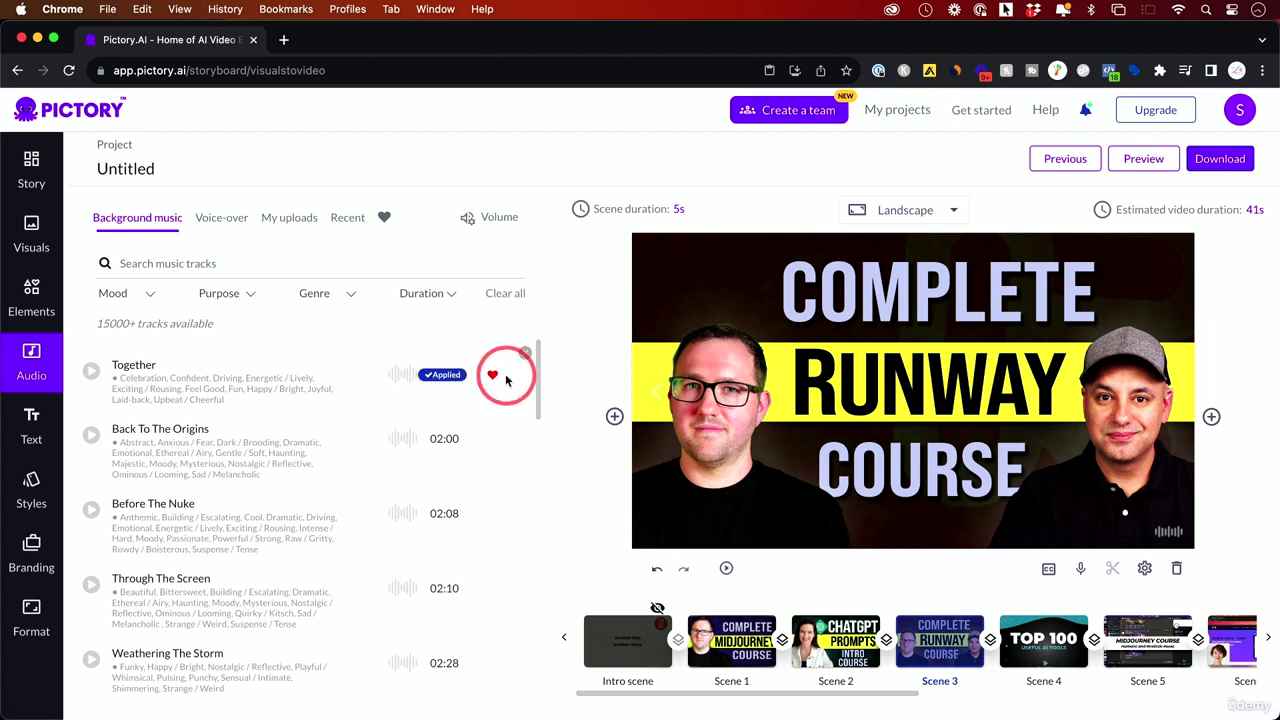
pyautogui.moveTo(114, 430)
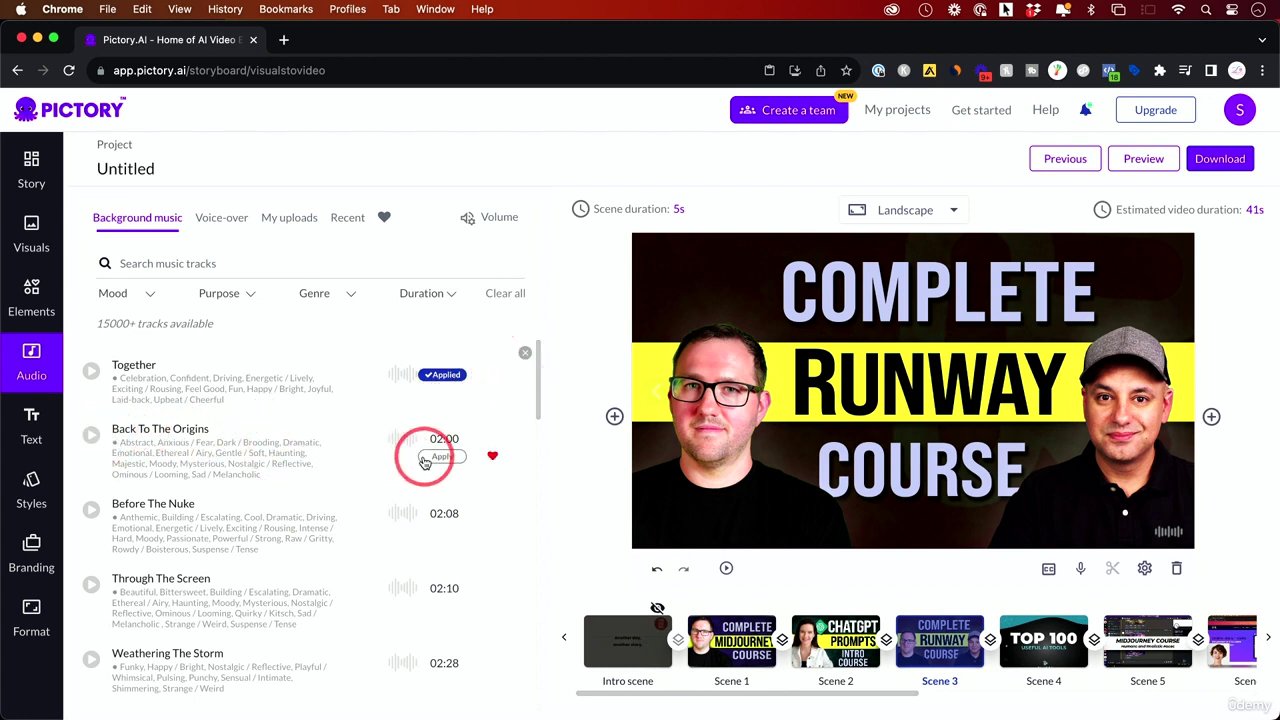
pyautogui.click(1140, 159)
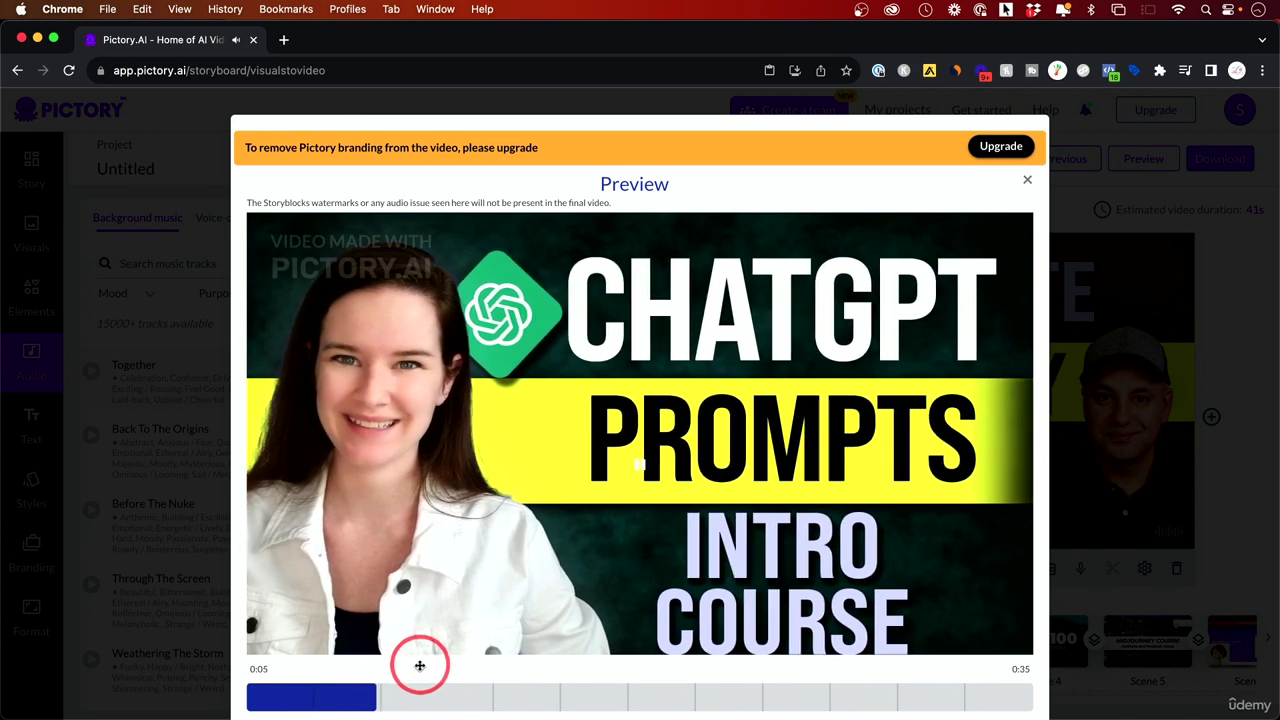
pyautogui.scroll(-1, 640, 463)
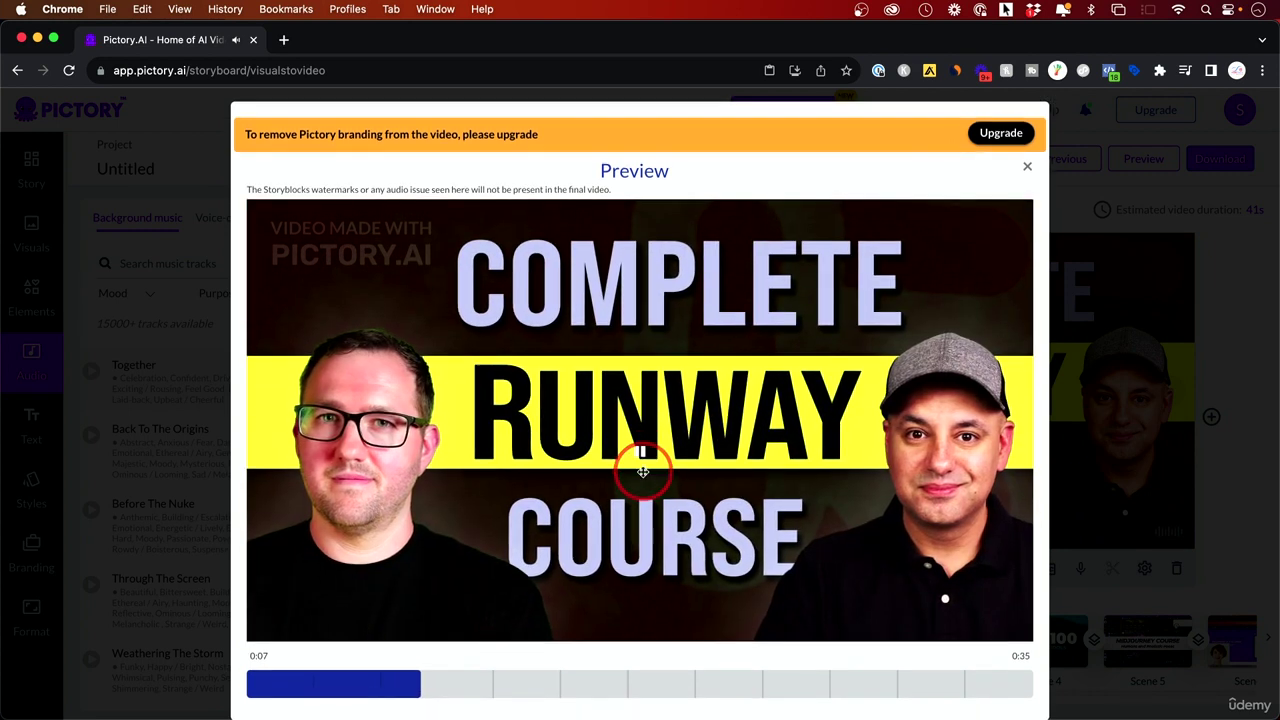
pyautogui.click(640, 463)
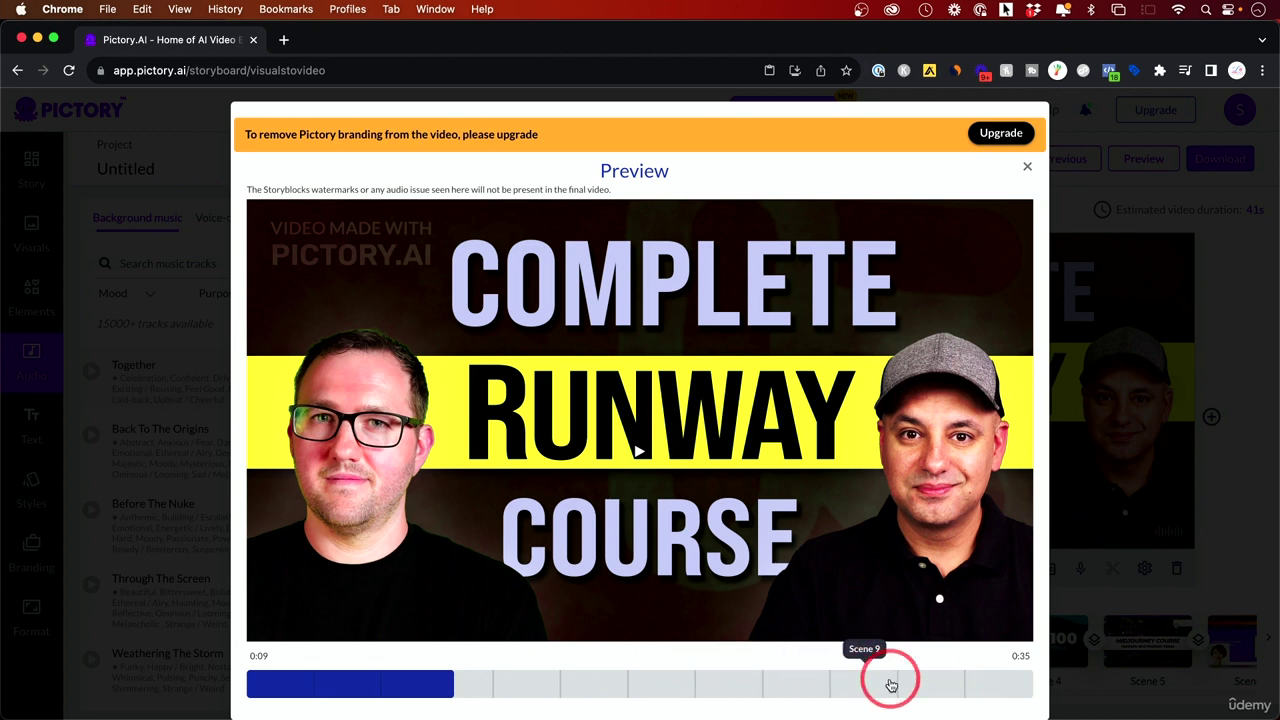
pyautogui.click(925, 687)
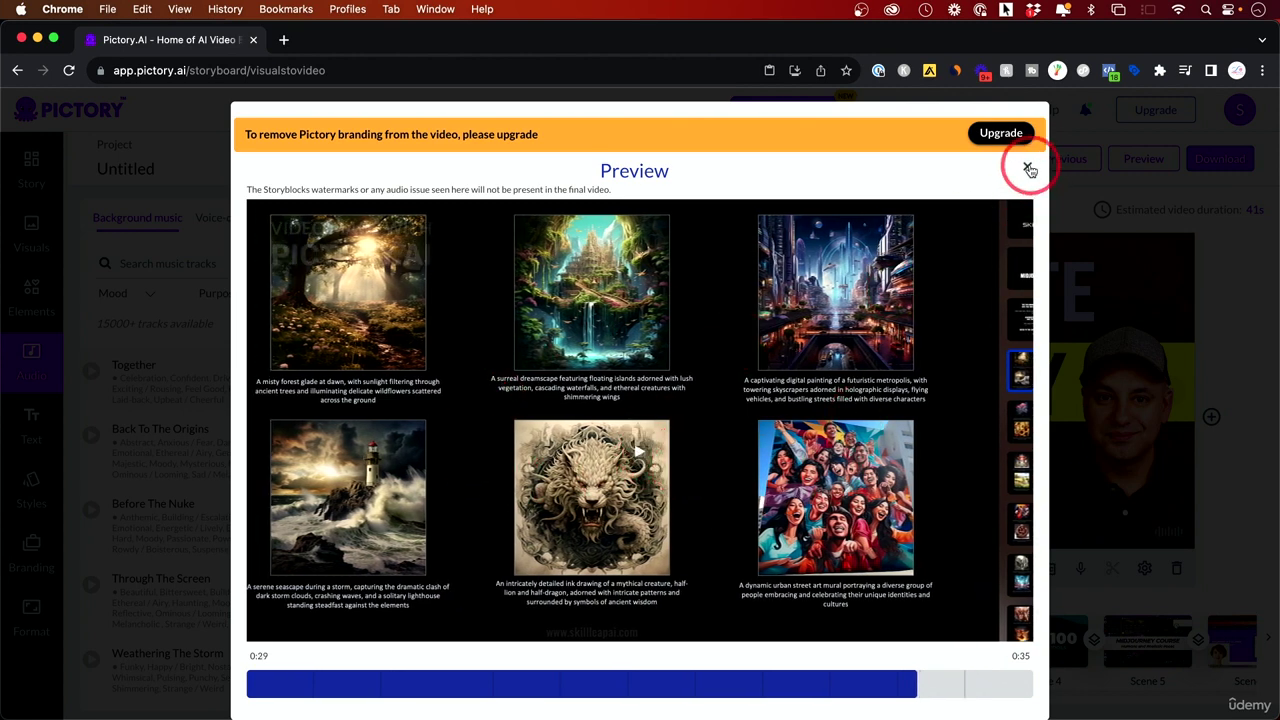
pyautogui.click(1029, 170)
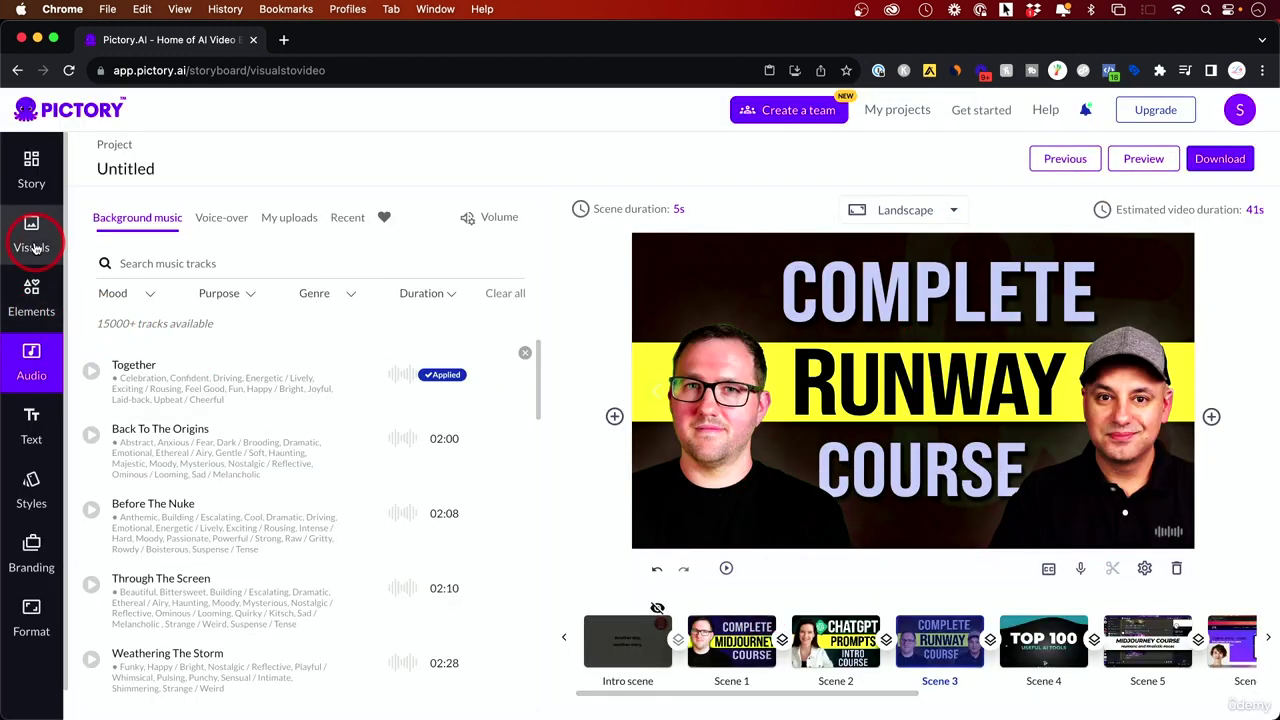
# - Open the story outline and examine Scene 1's text entry and the text placeholder on its visual
pyautogui.click(30, 180)
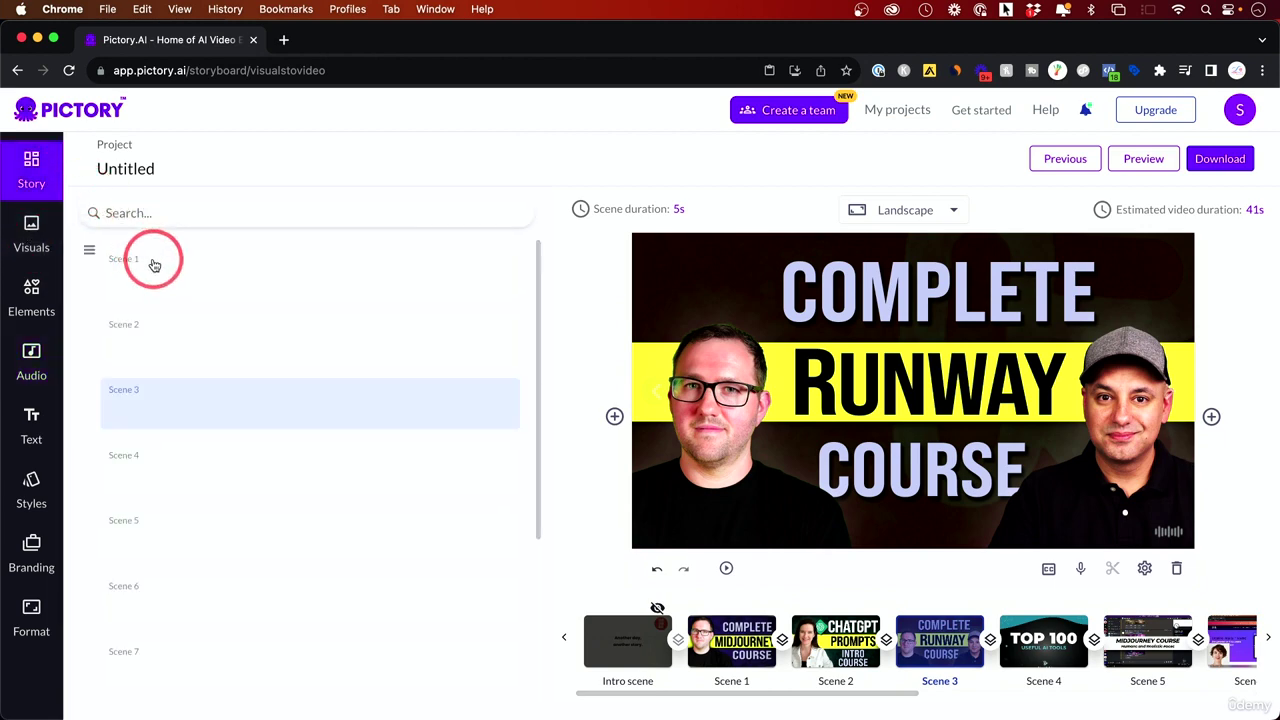
pyautogui.click(146, 265)
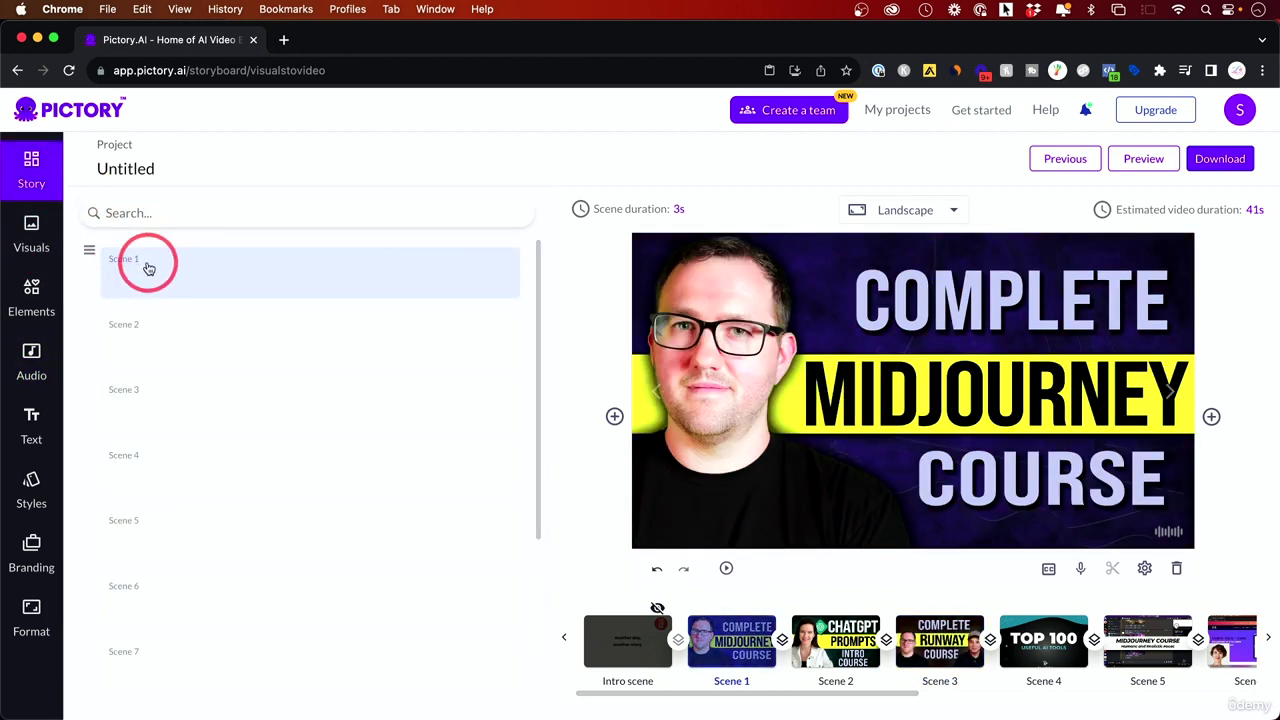
pyautogui.click(860, 510)
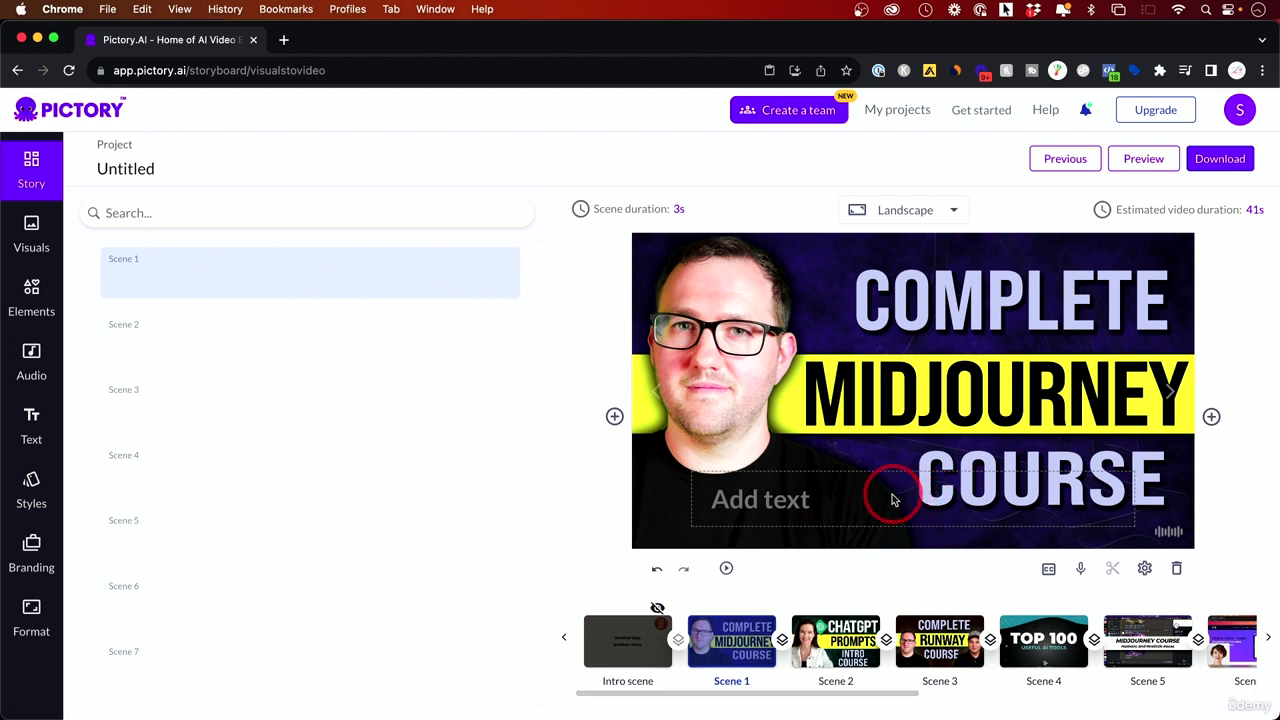
pyautogui.click(106, 262)
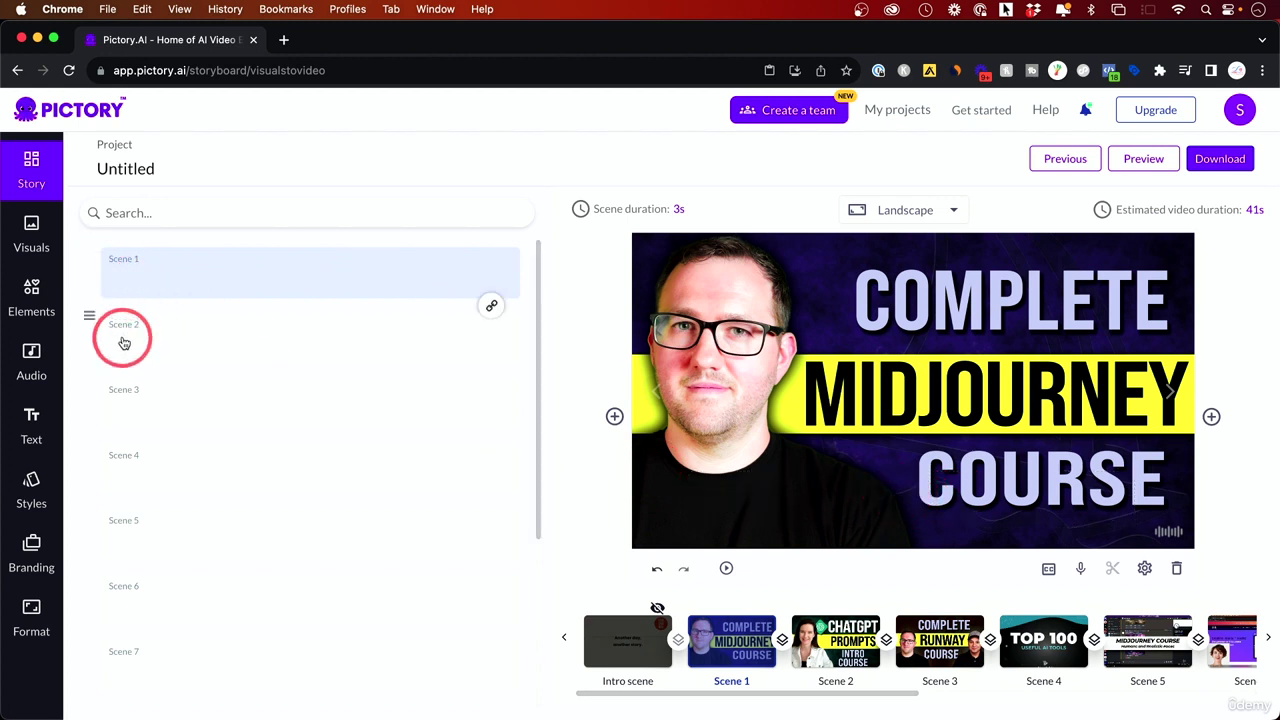
# - Look through the English (US) voice-over voices and return to Scene 1 in the story outline
pyautogui.click(27, 369)
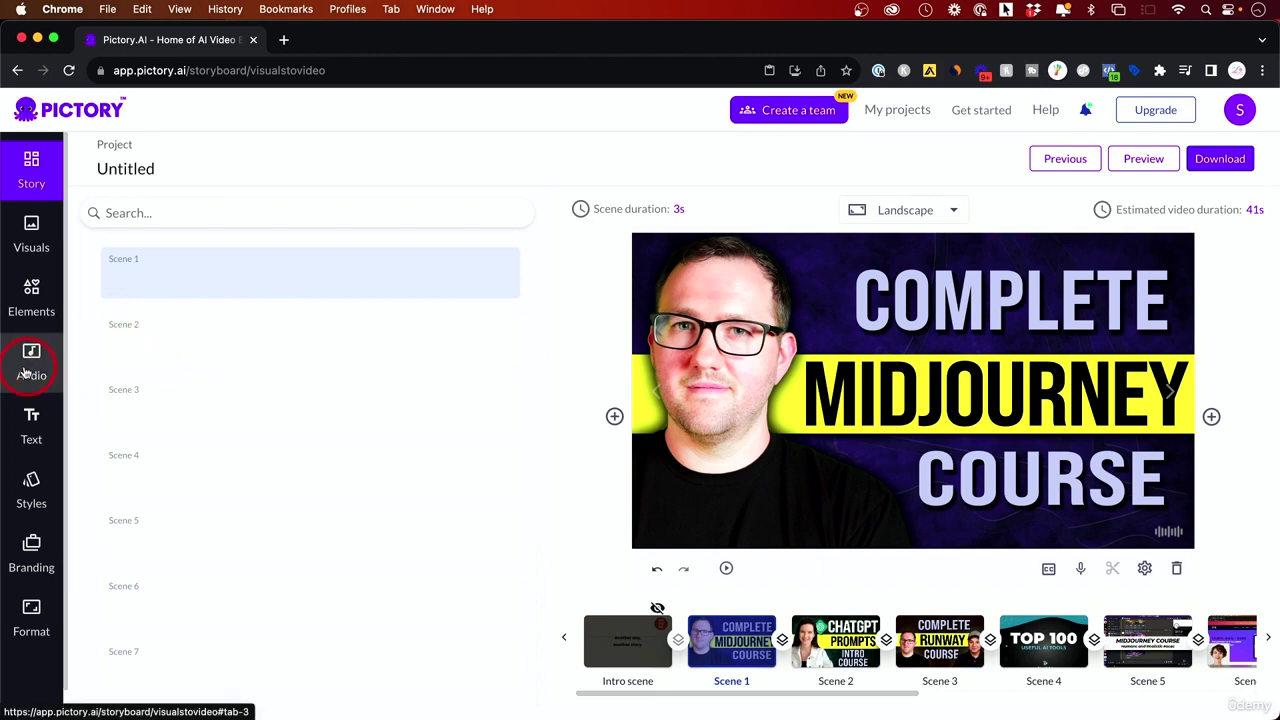
pyautogui.click(219, 220)
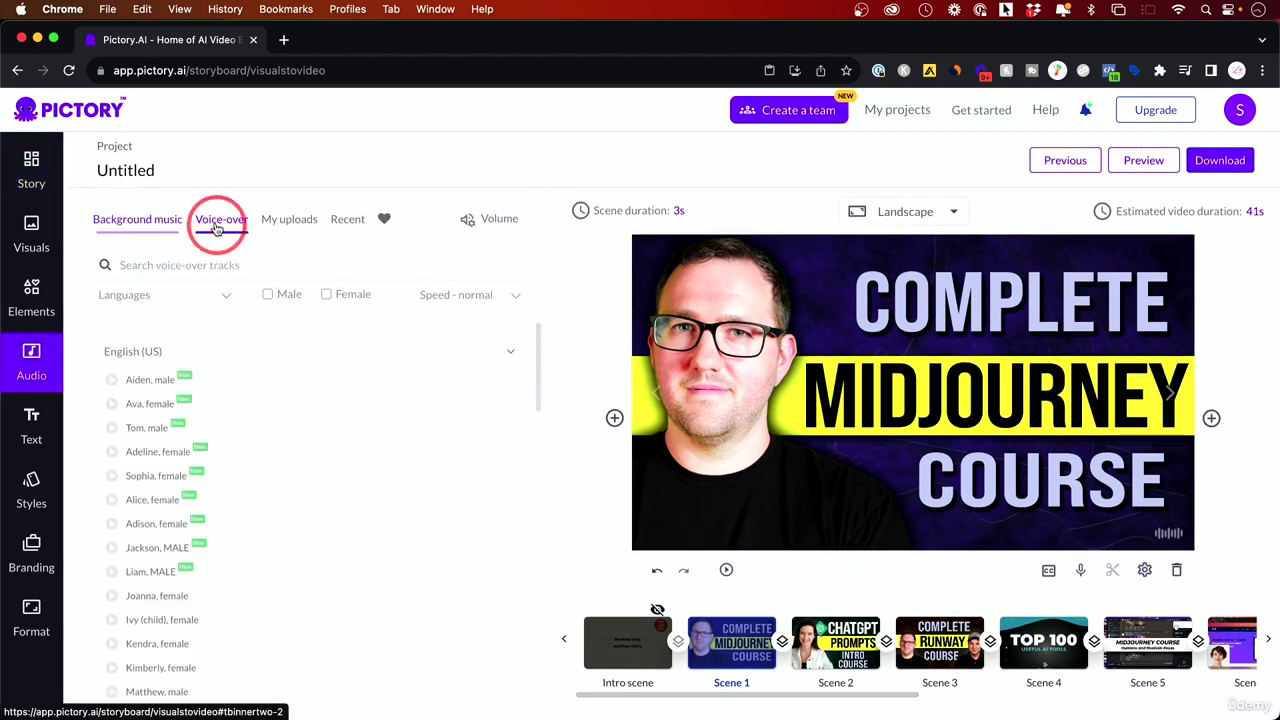
pyautogui.click(154, 383)
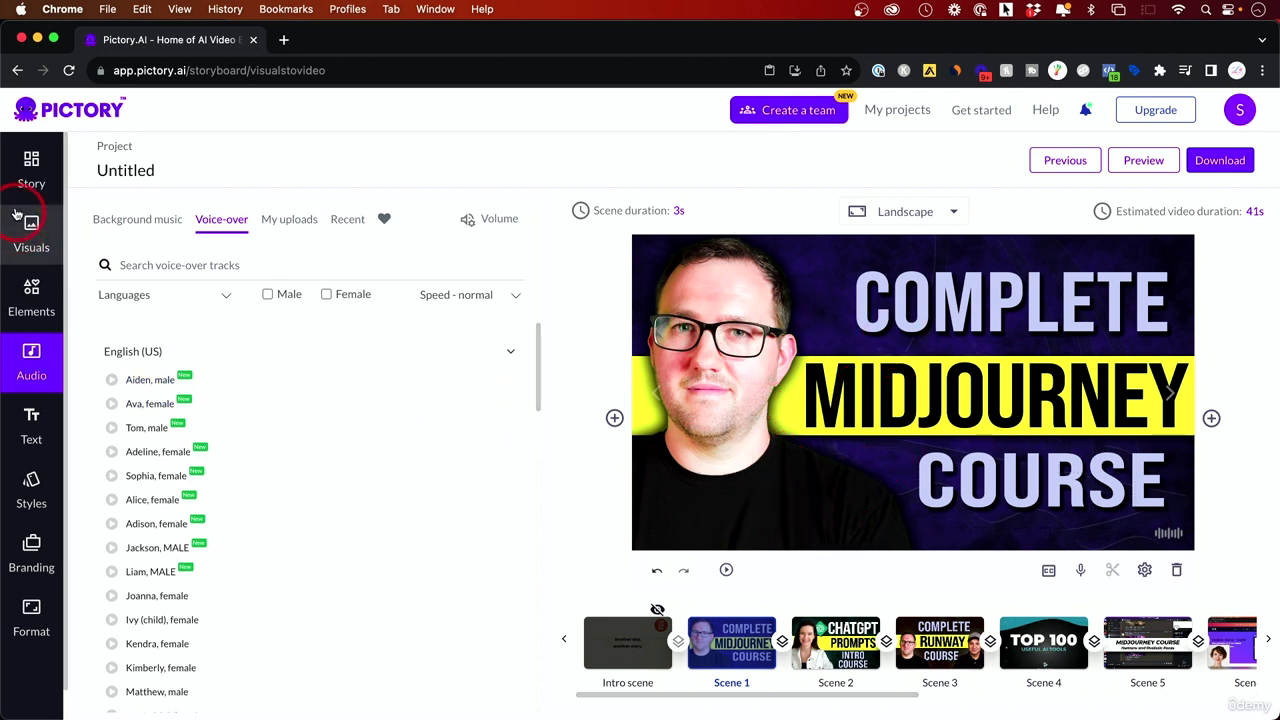
pyautogui.click(27, 174)
pyautogui.click(120, 270)
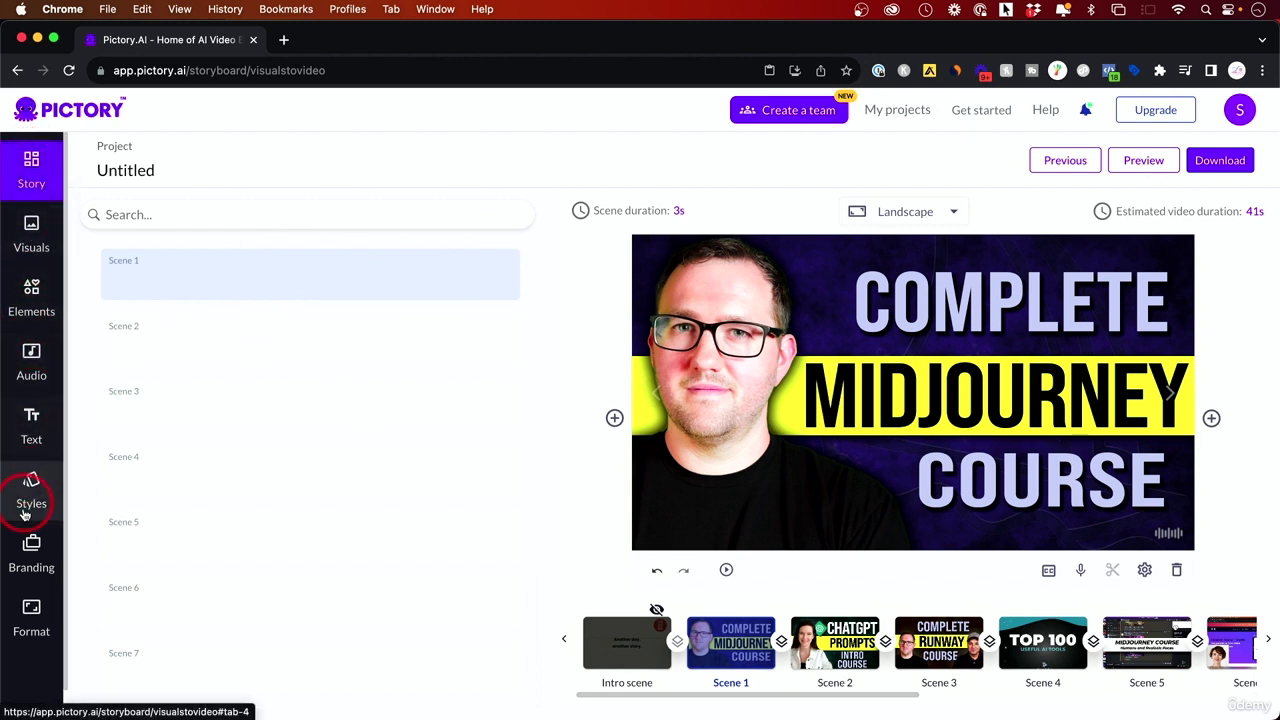
# - Check the video format settings, generate the project as a downloadable video and let the generation run in the background
pyautogui.click(30, 612)
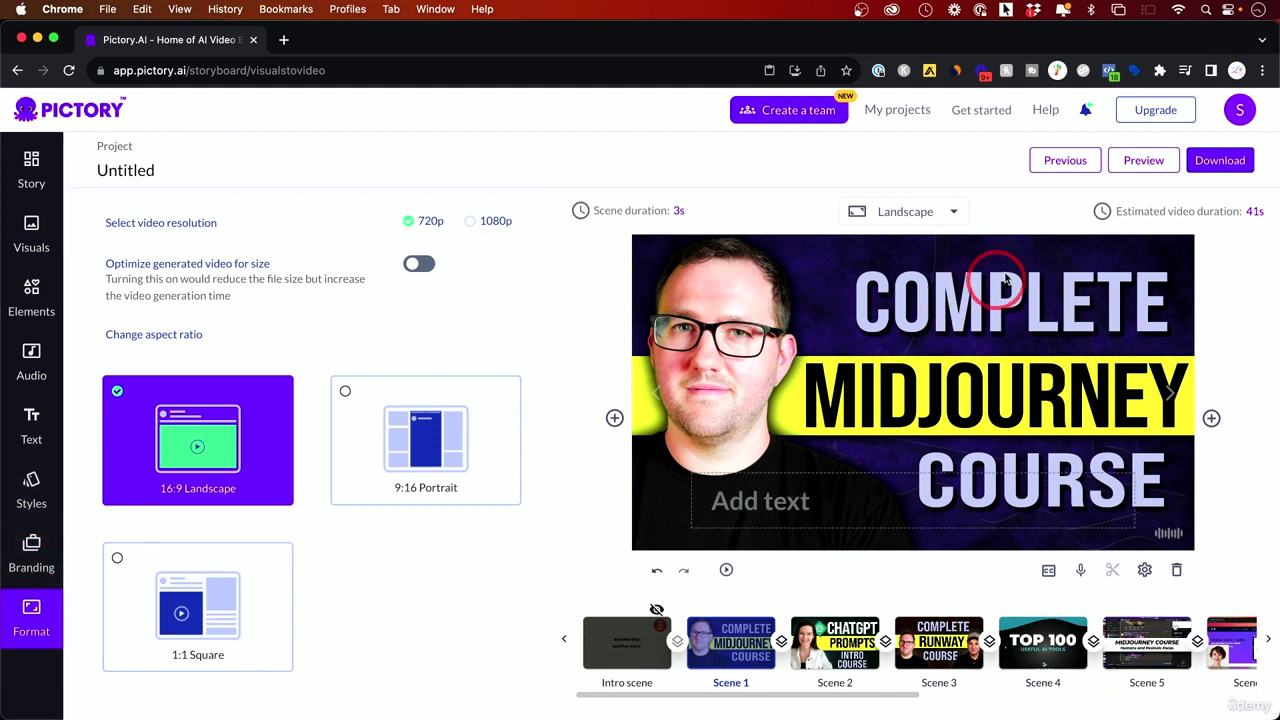
pyautogui.click(1222, 162)
pyautogui.click(1150, 256)
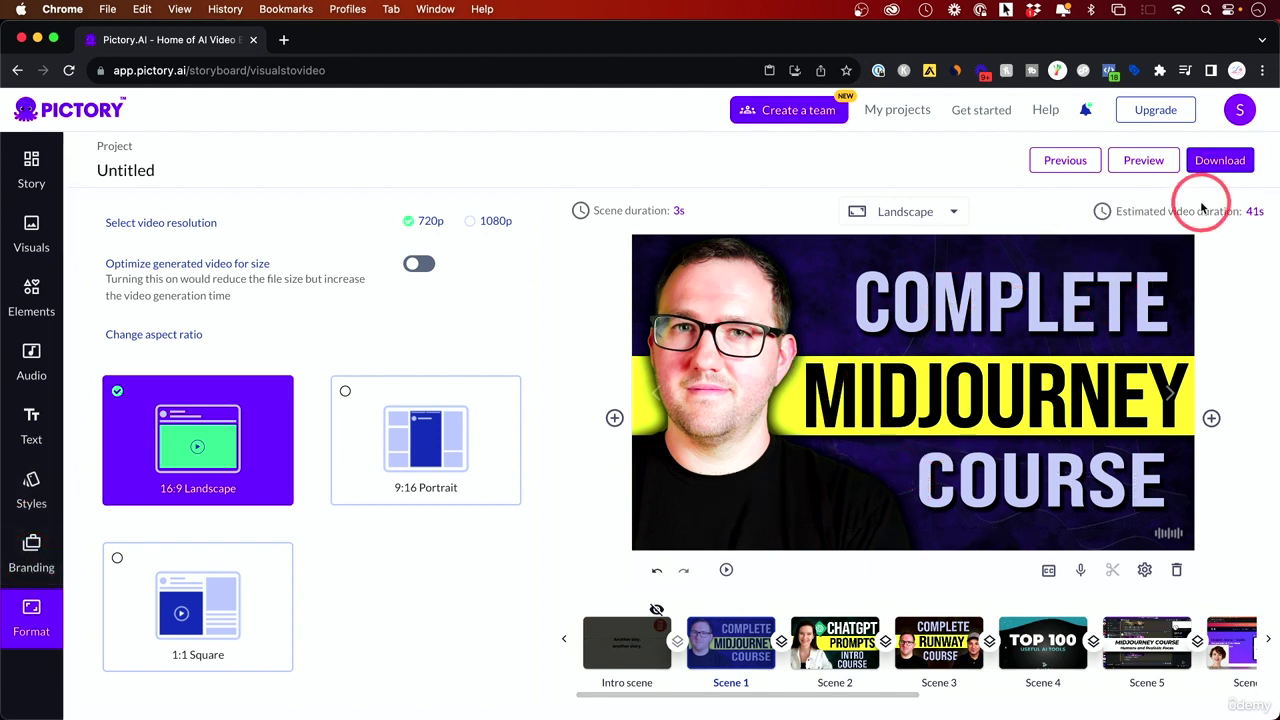
pyautogui.click(1220, 164)
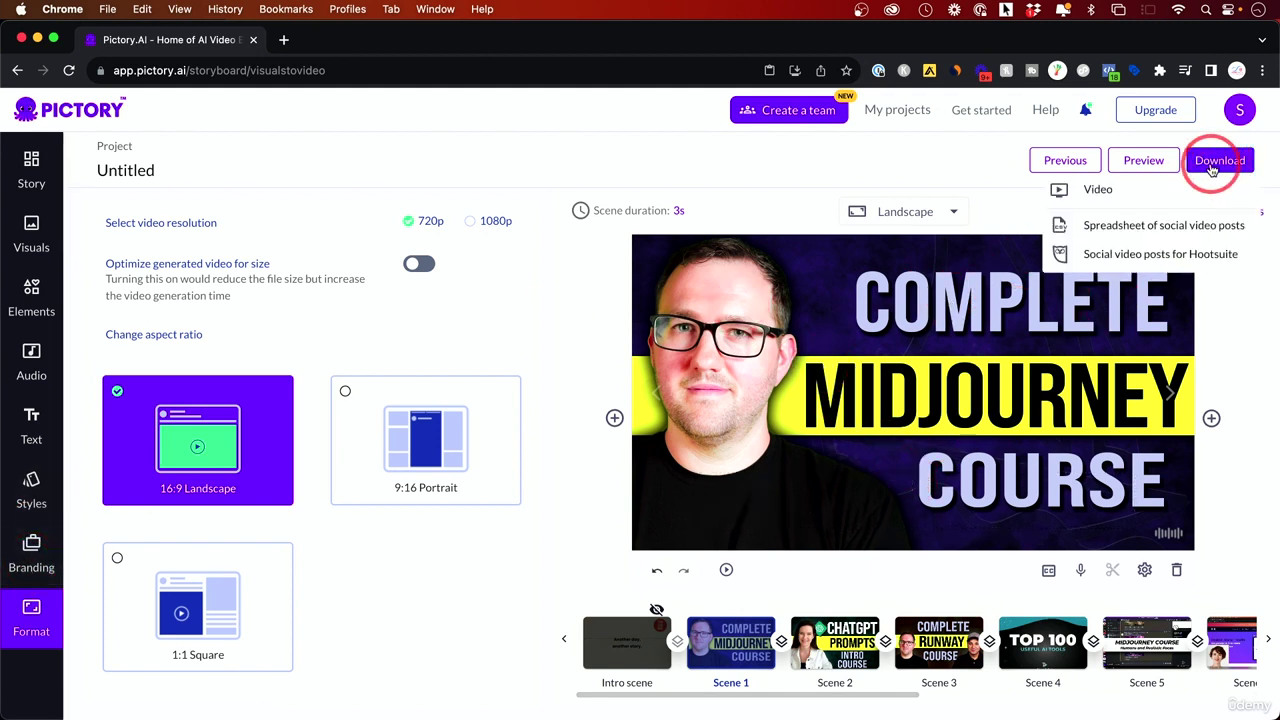
pyautogui.click(1205, 166)
pyautogui.click(1220, 165)
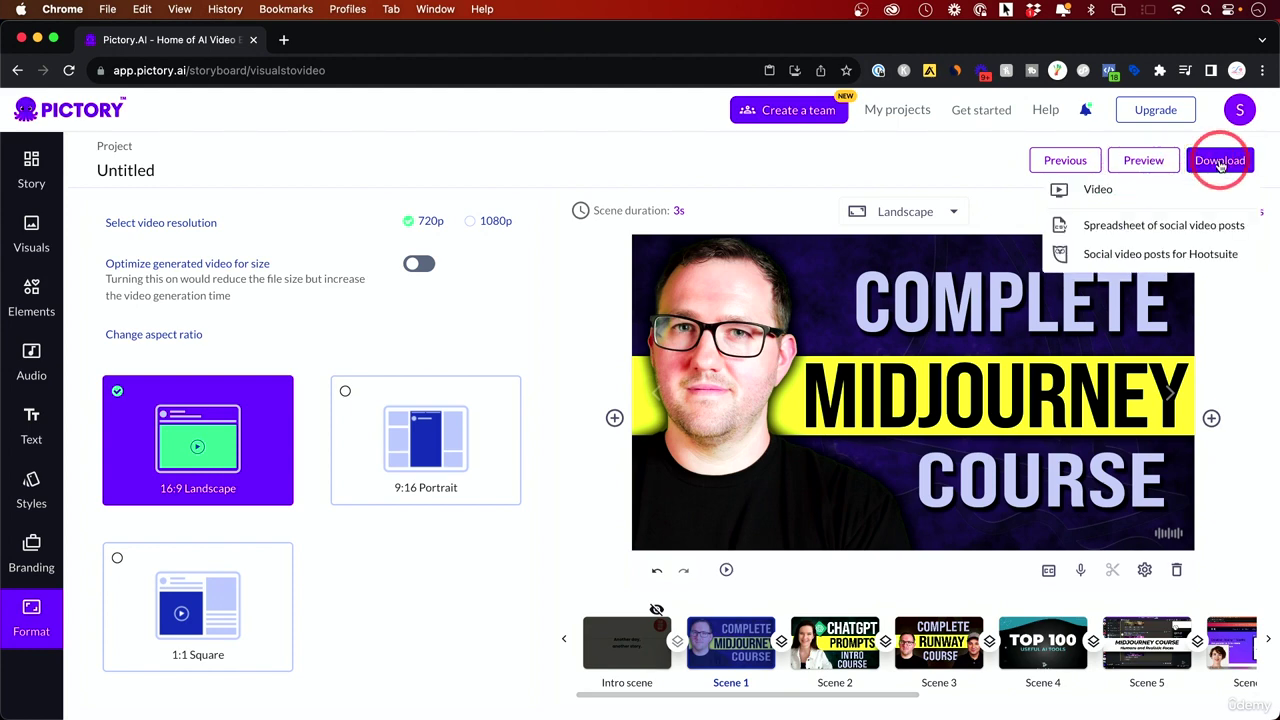
pyautogui.click(1097, 190)
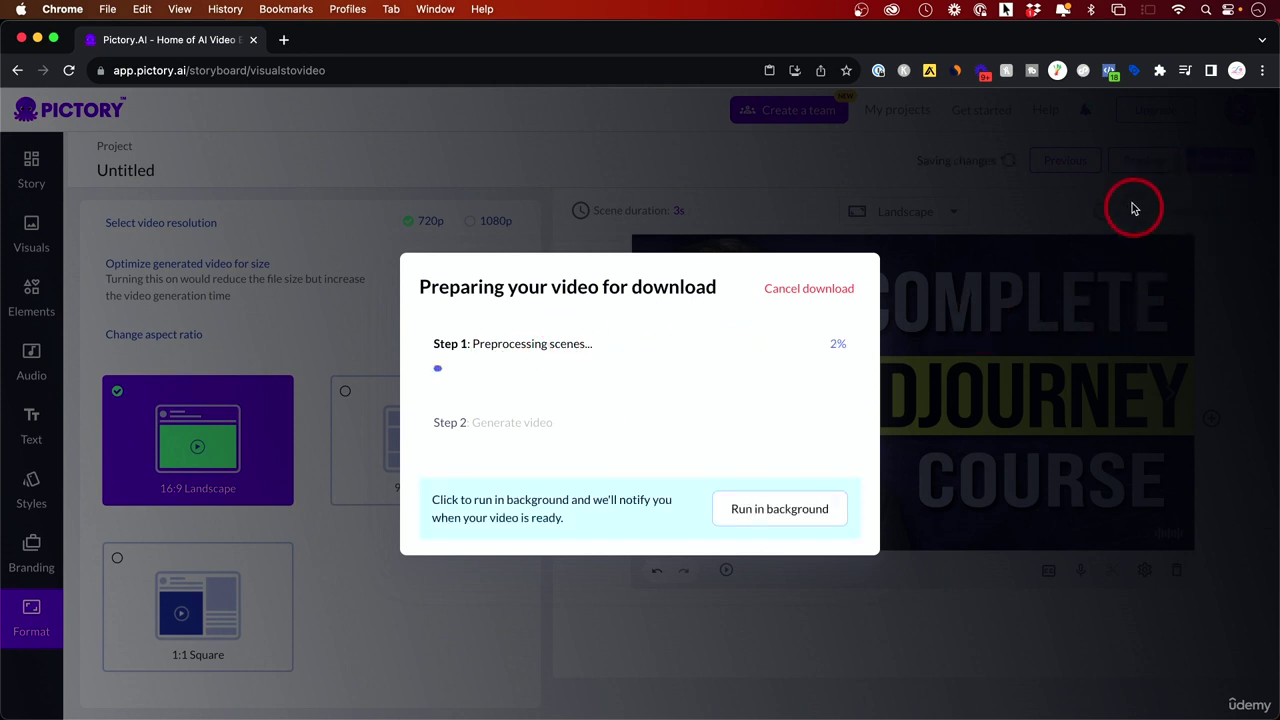
pyautogui.click(765, 508)
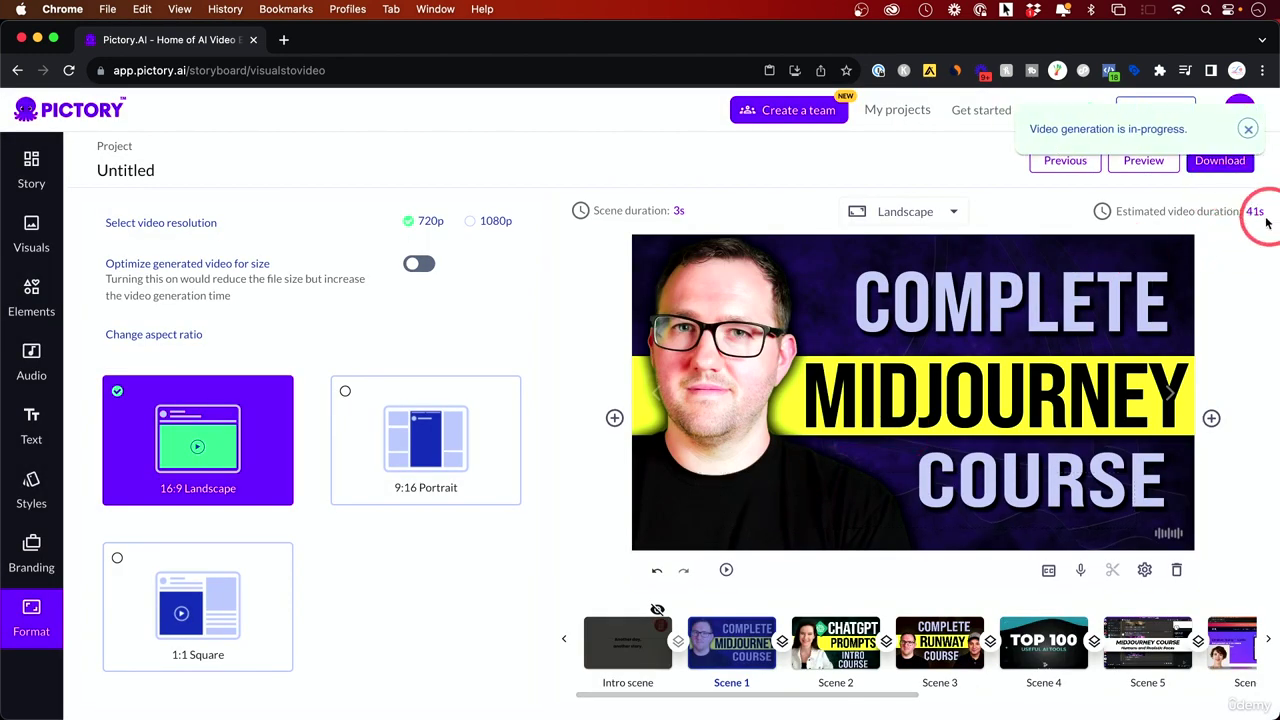
# - Check Scene 1's timing setting and its option for applying to all scenes, and close it
pyautogui.click(677, 211)
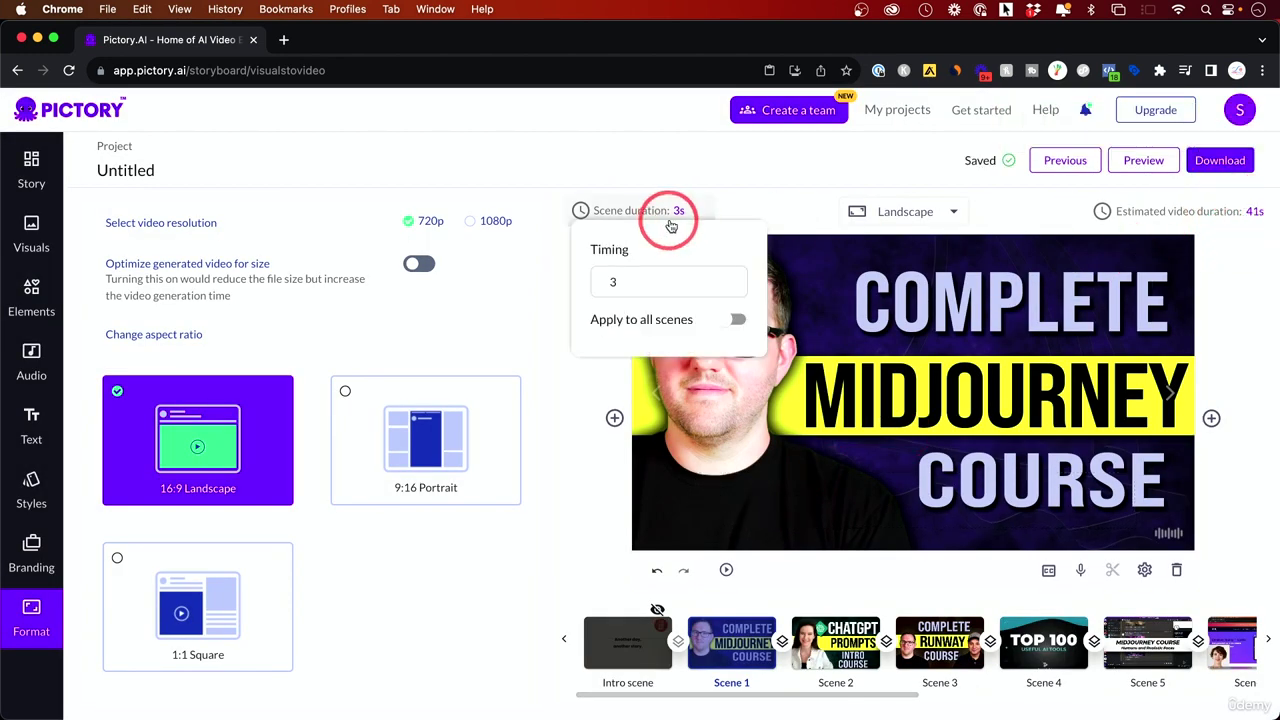
pyautogui.click(736, 322)
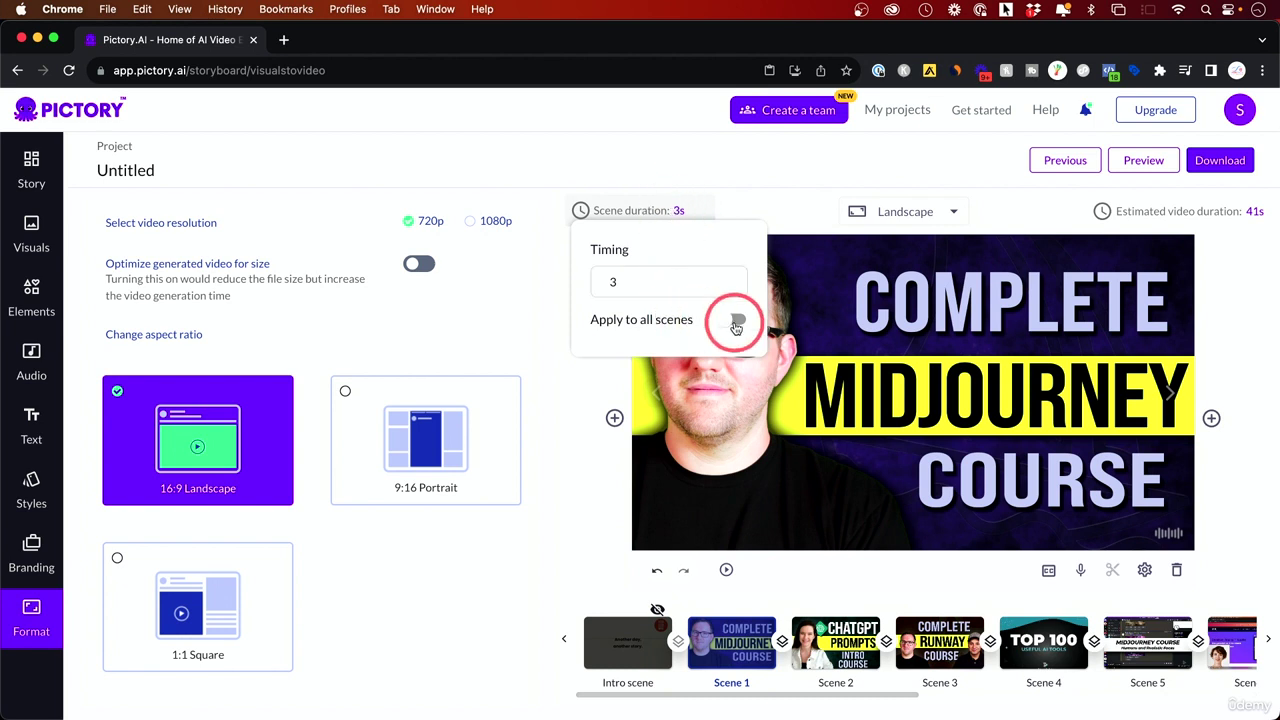
pyautogui.click(786, 176)
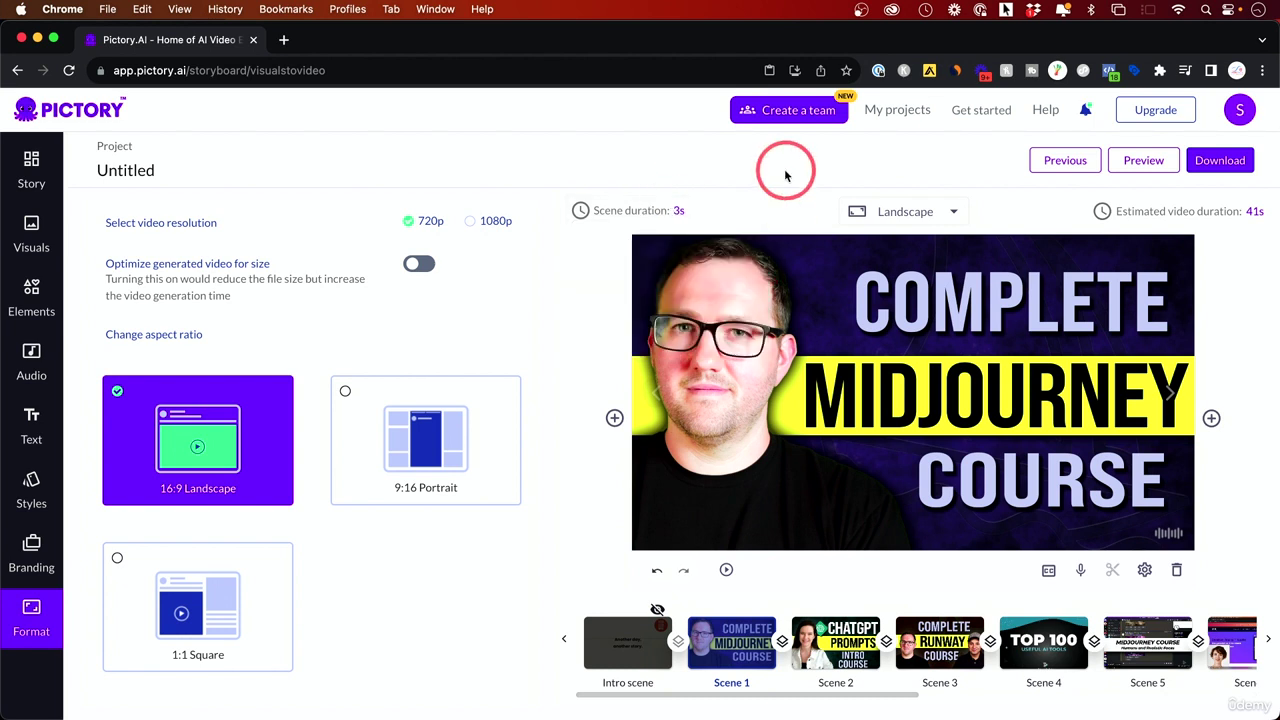
# - Go to the list of projects and rename the new untitled Midjourney course project as slideshow
pyautogui.click(899, 114)
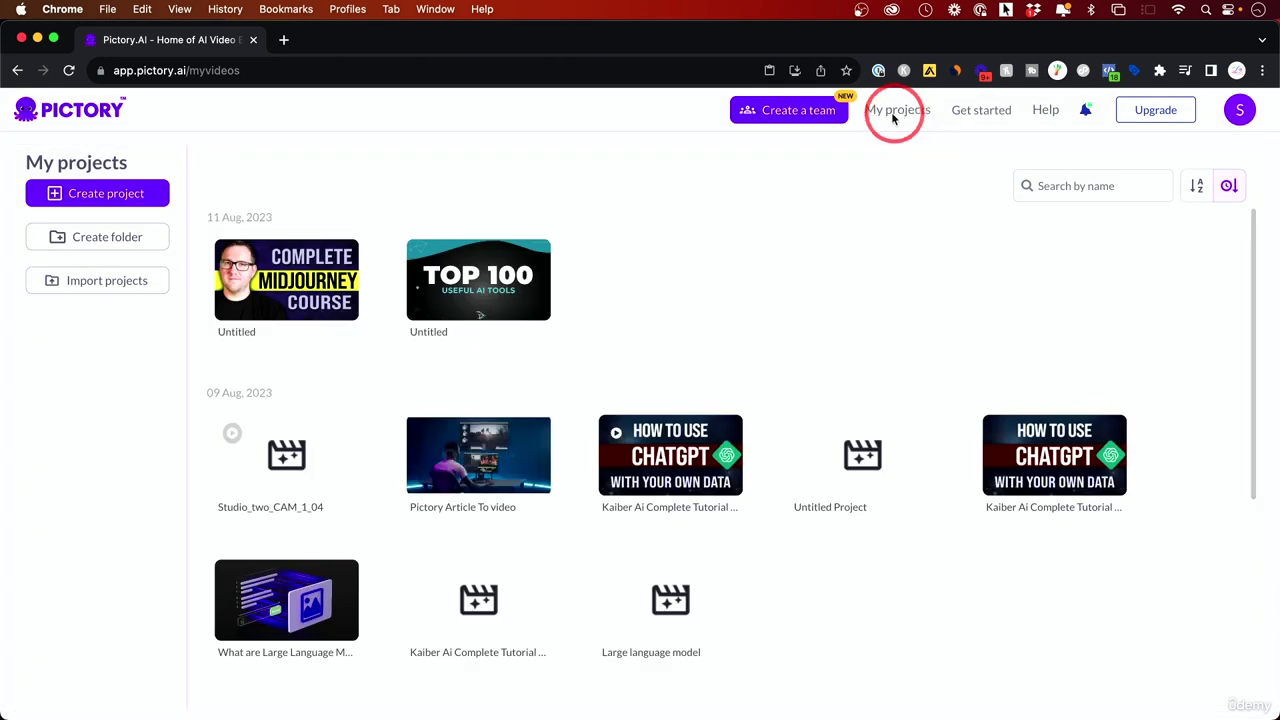
pyautogui.click(258, 296)
pyautogui.click(235, 332)
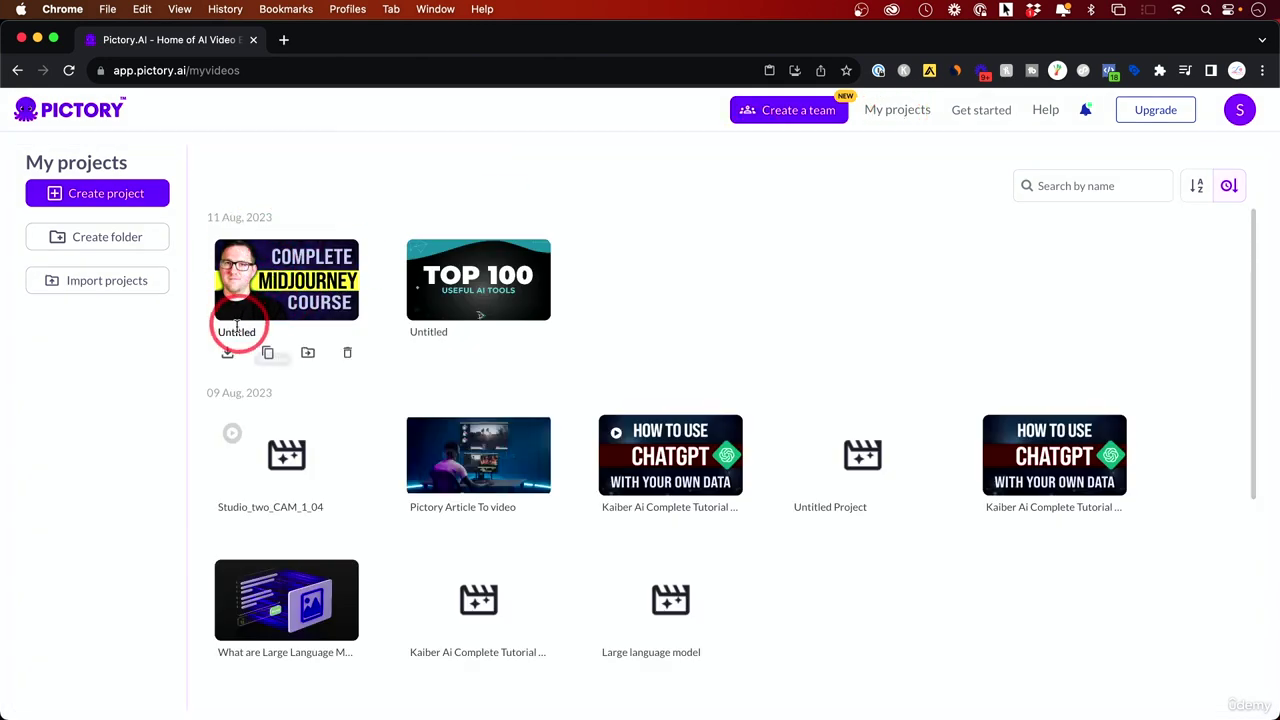
pyautogui.doubleClick(270, 331)
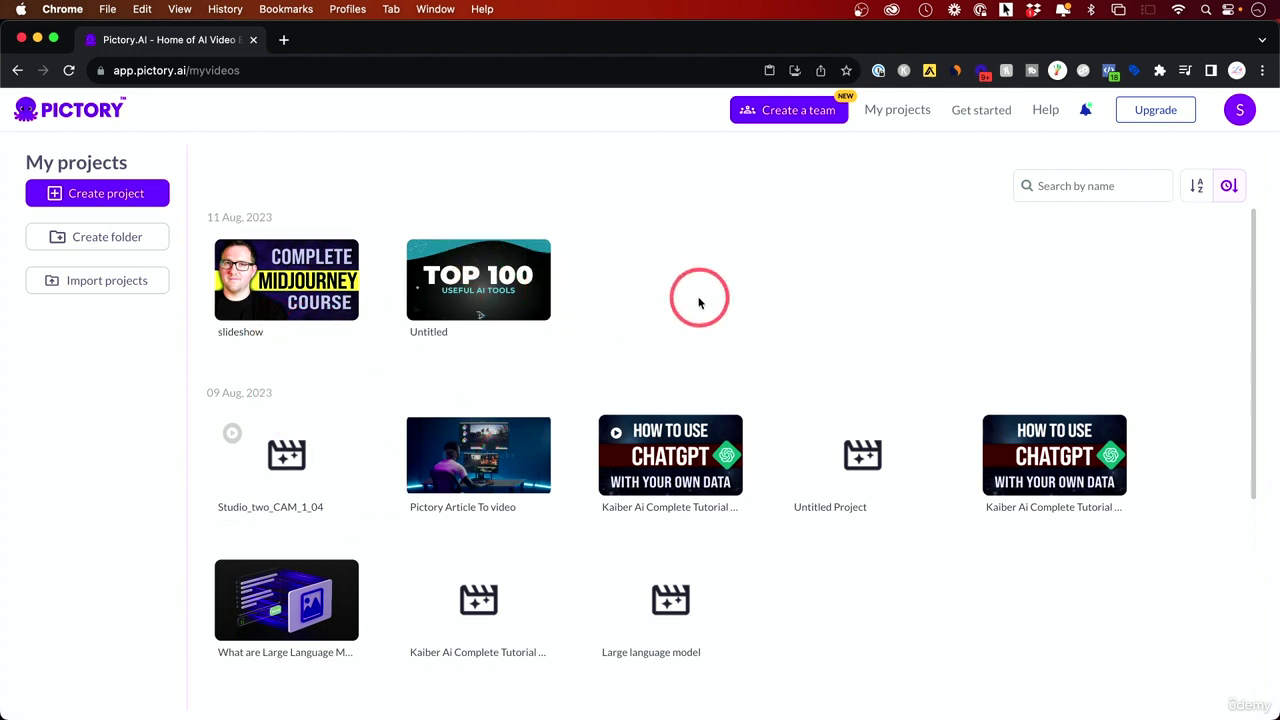
# - Permanently delete the Untitled project with the Top 100 Useful AI Tools thumbnail
pyautogui.scroll(-2, 699, 302)
pyautogui.scroll(2, 697, 294)
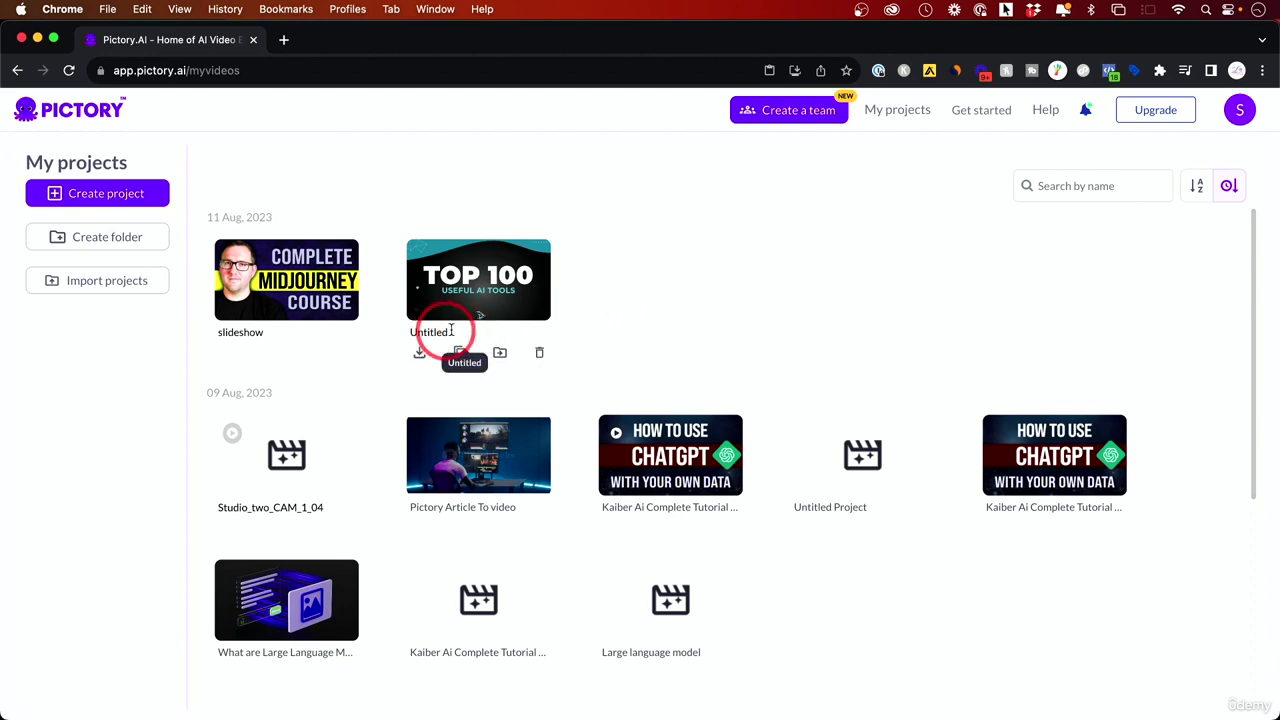
pyautogui.click(538, 352)
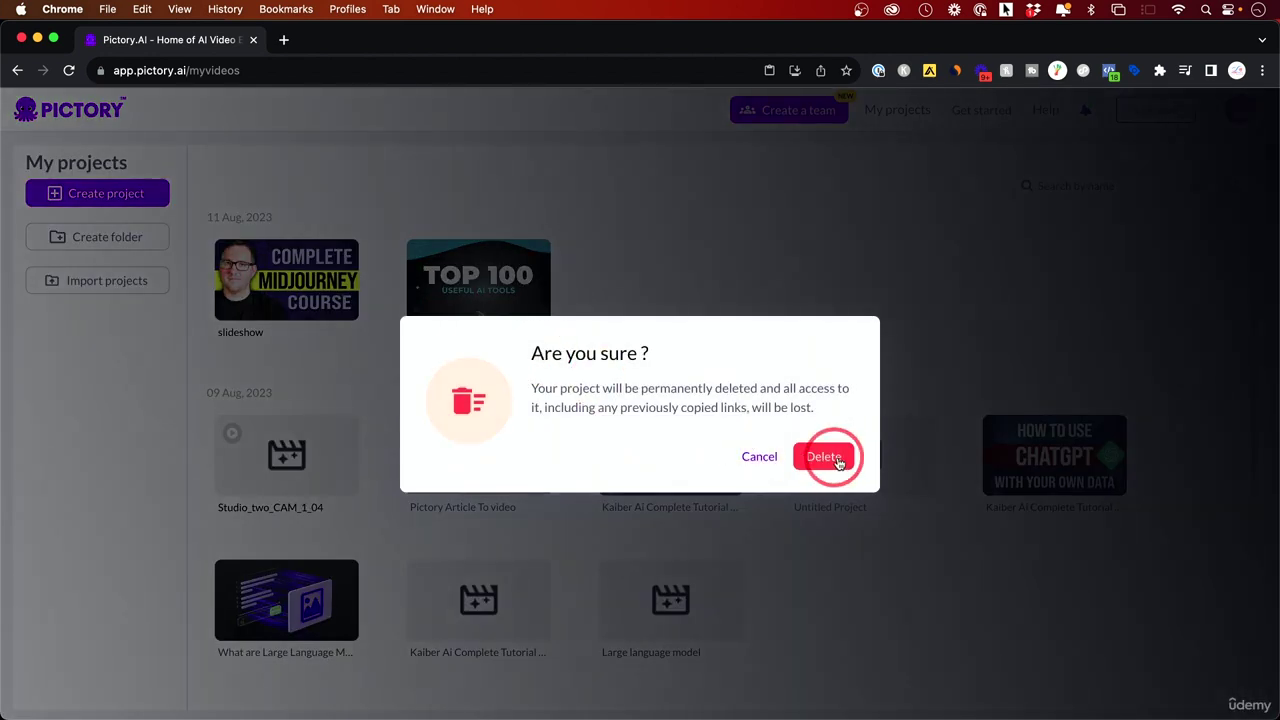
pyautogui.click(826, 457)
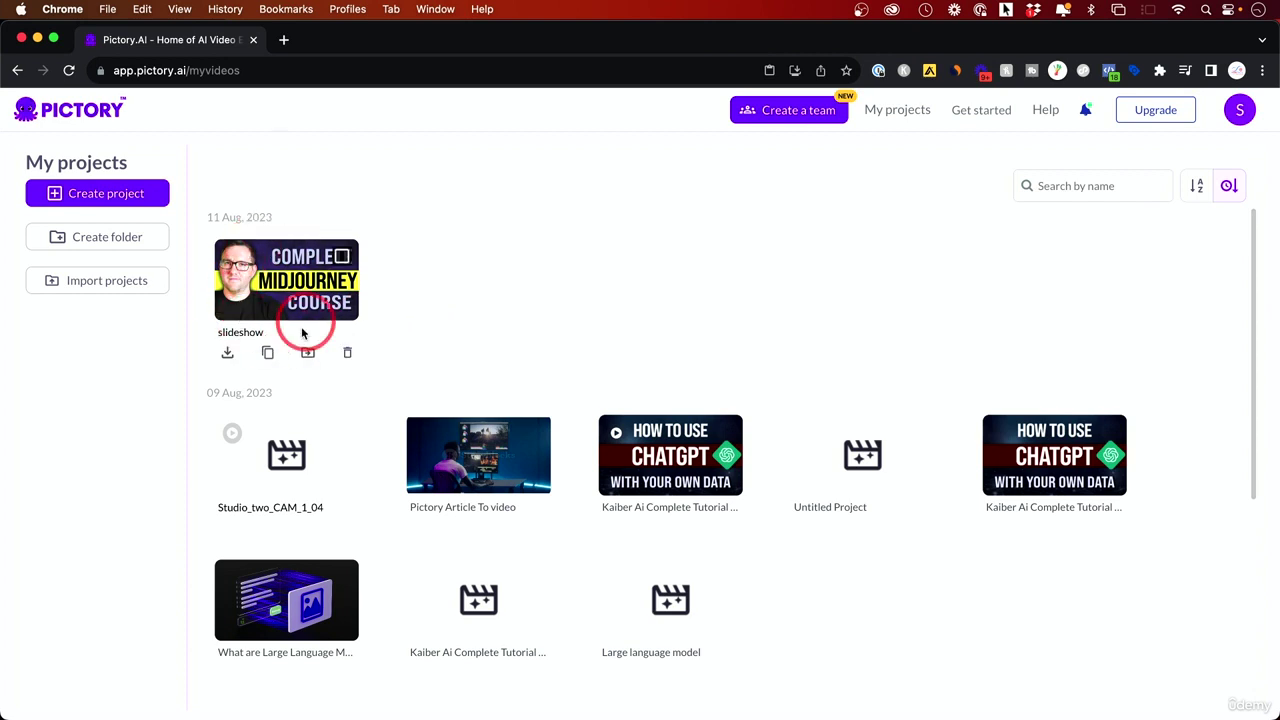